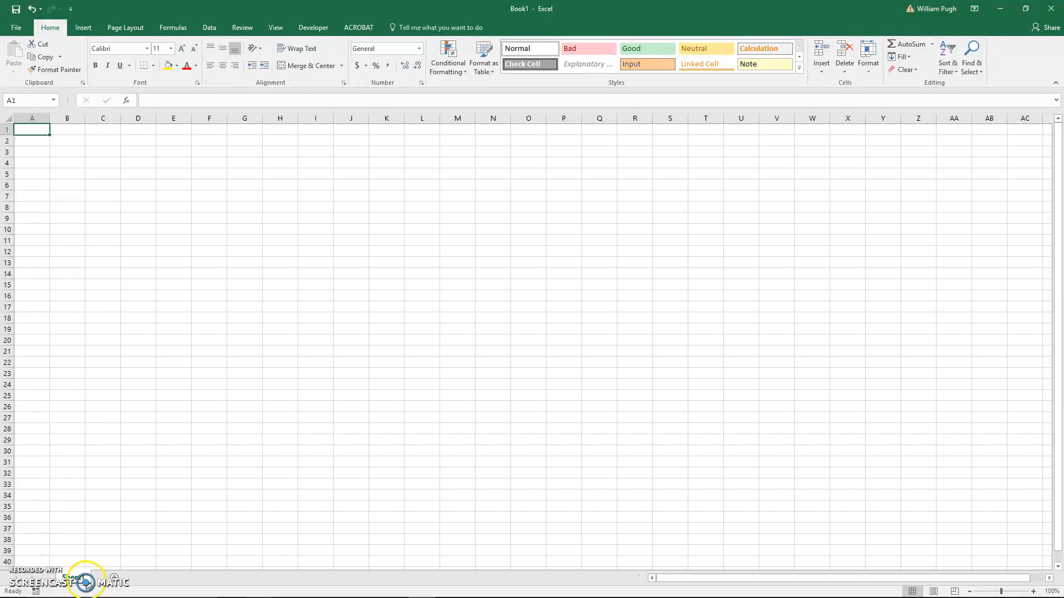
# - Enter the labels Name, Address and Phone # in cells A1 to A3
pyautogui.click(36, 129)
pyautogui.write('Name')
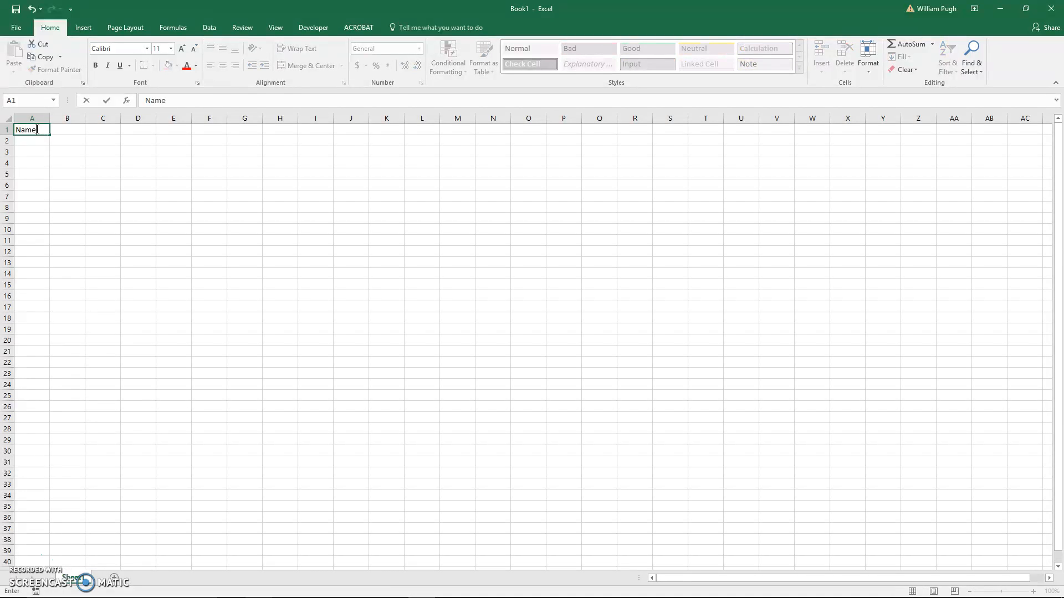
pyautogui.press('Return')
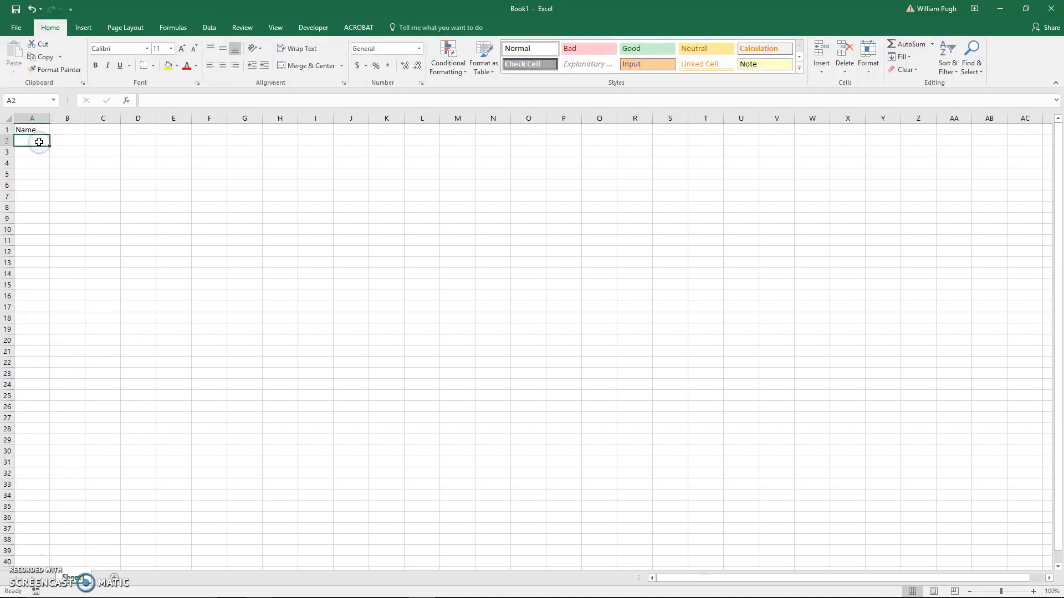
pyautogui.write('Address')
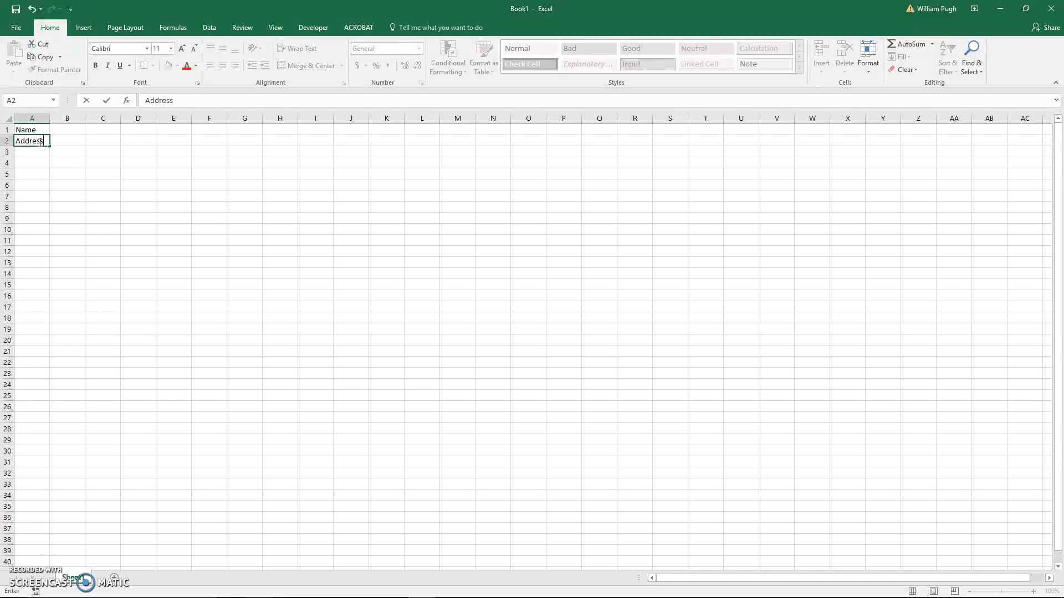
pyautogui.click(41, 150)
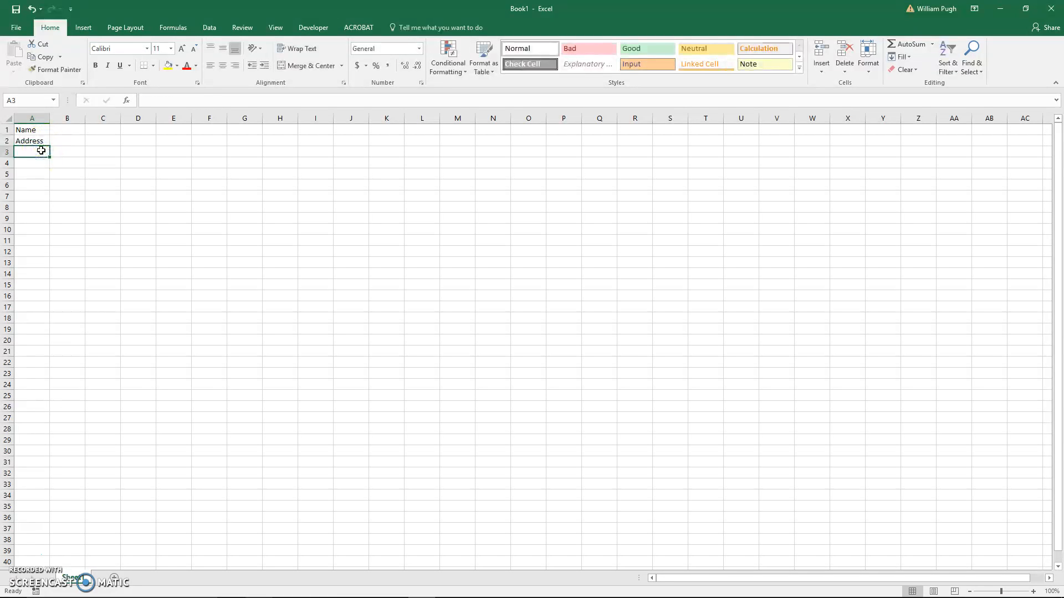
pyautogui.write('Phone #')
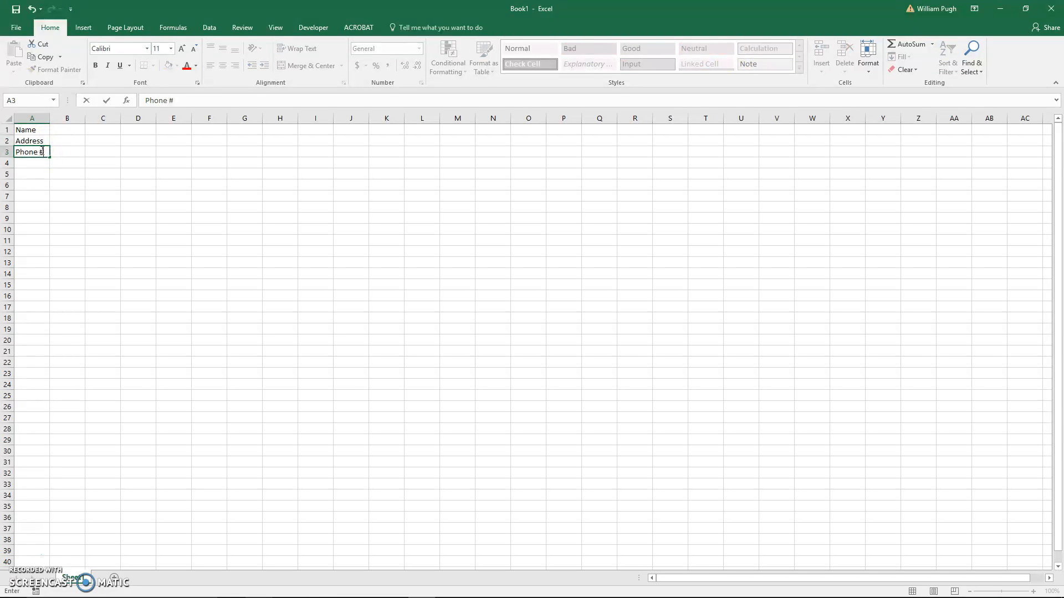
pyautogui.click(54, 161)
pyautogui.click(54, 161)
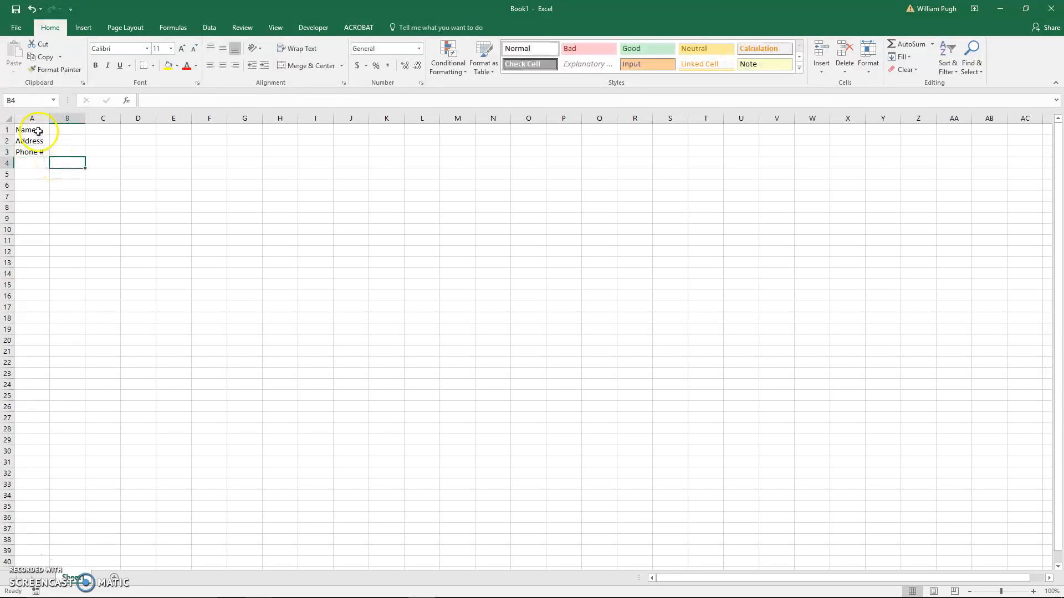
# - Format the labels in A1:A3 as 12-point Arial, right-aligned horizontally and middle-aligned vertically
pyautogui.keyDown('ctrl'); pyautogui.scroll(3, 43, 140); pyautogui.keyUp('ctrl')
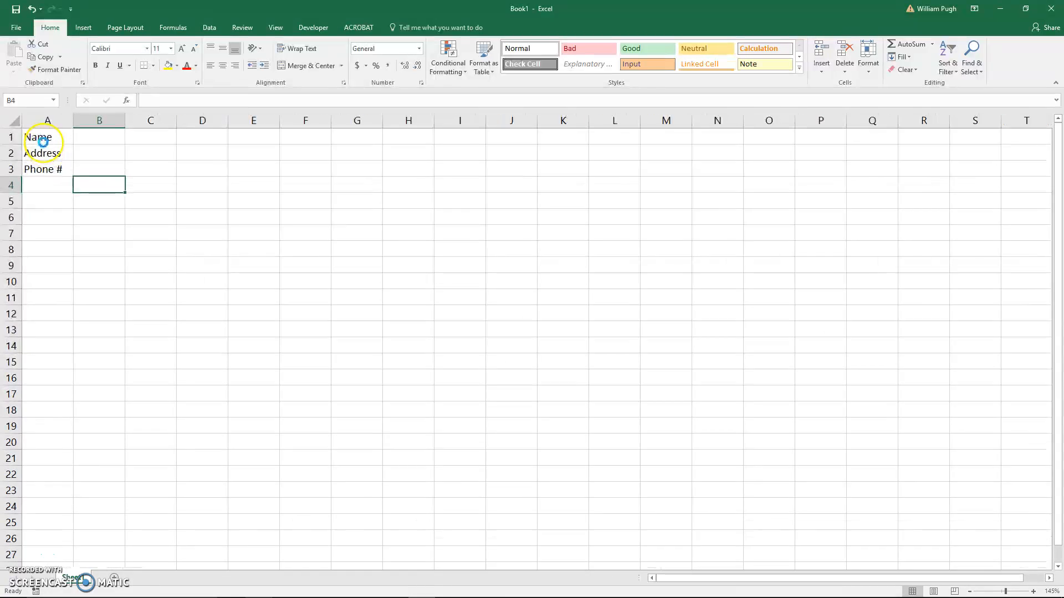
pyautogui.keyDown('ctrl'); pyautogui.scroll(3, 43, 140); pyautogui.keyUp('ctrl')
pyautogui.moveTo(65, 143); pyautogui.dragTo(61, 184)
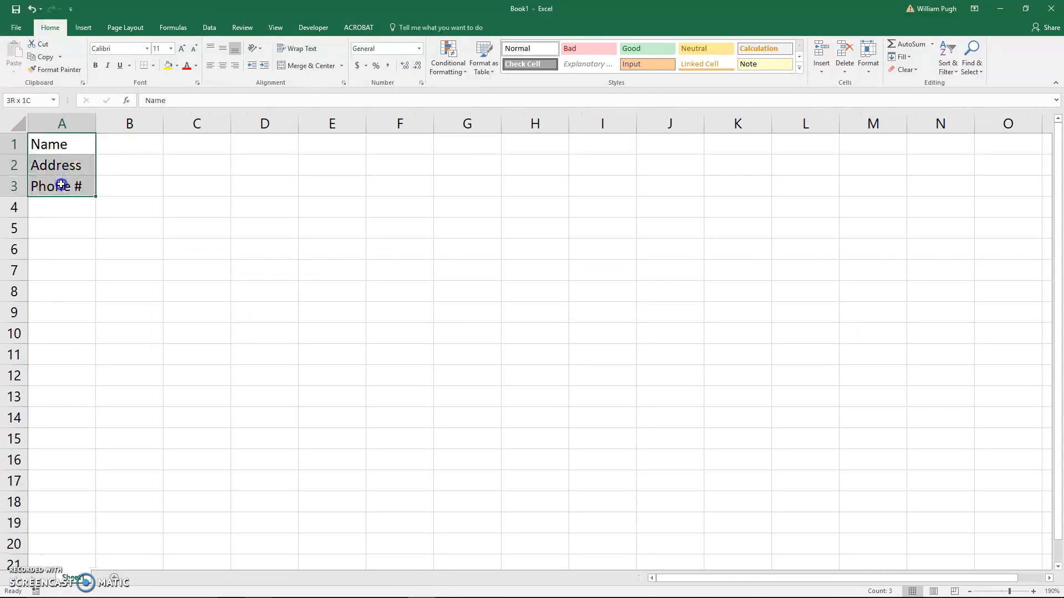
pyautogui.click(171, 49)
pyautogui.click(158, 106)
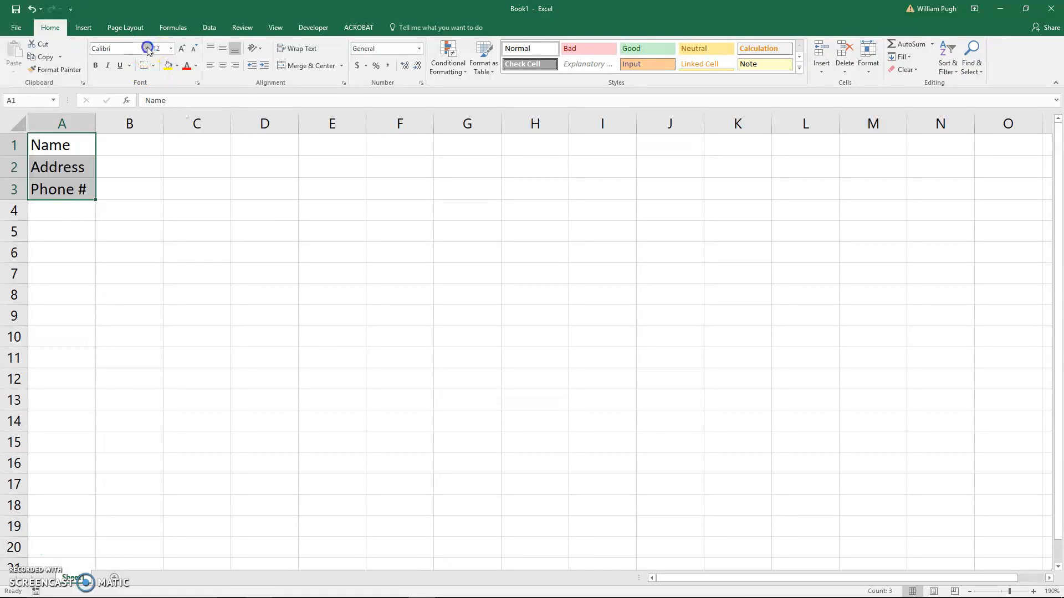
pyautogui.click(147, 49)
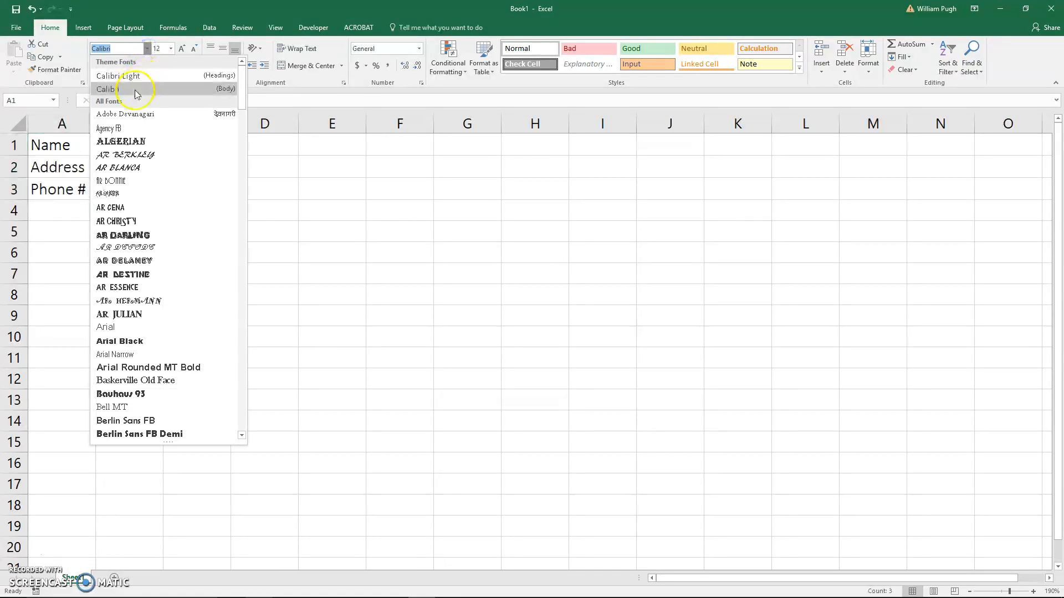
pyautogui.click(118, 327)
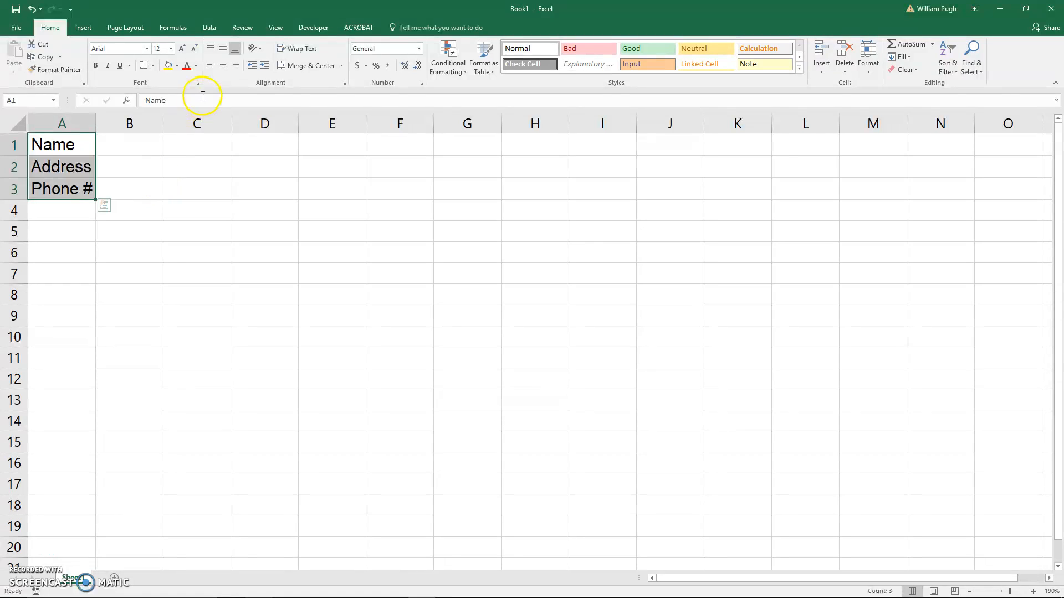
pyautogui.click(235, 67)
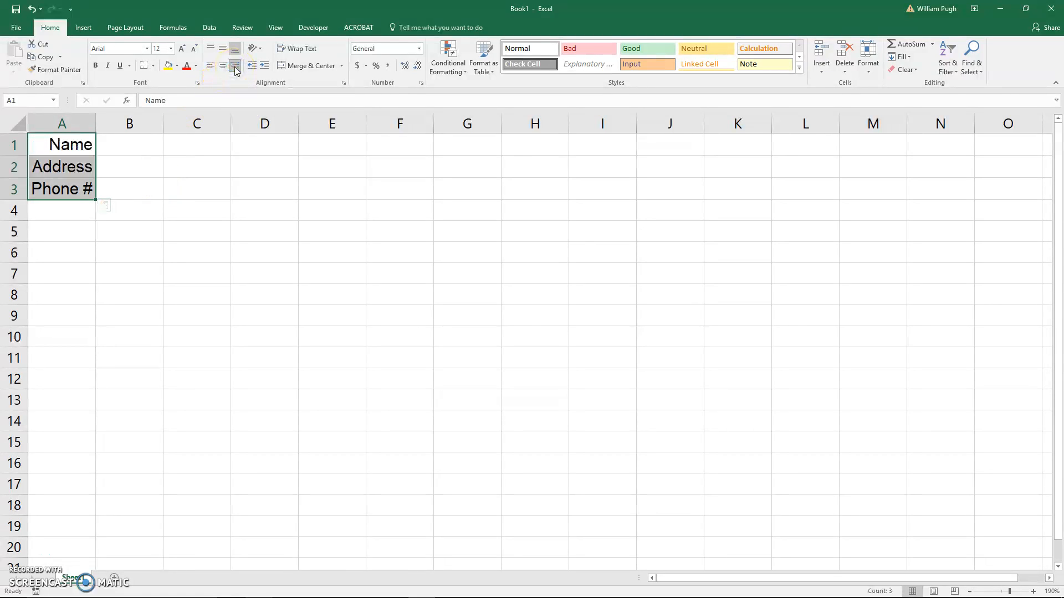
pyautogui.click(222, 50)
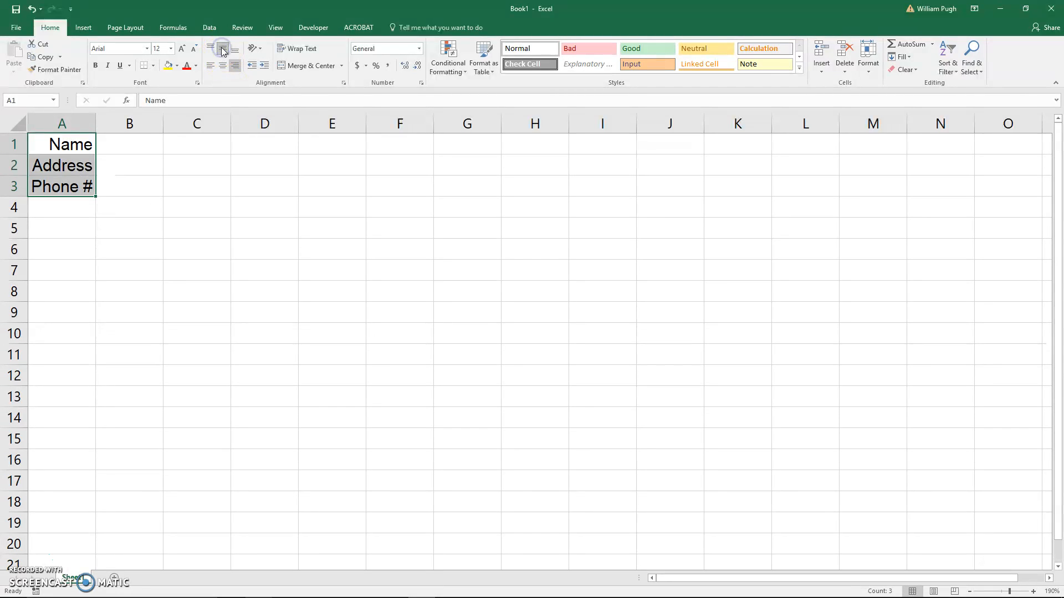
# - Enter the label Miscellaneous in cell A4 below Phone #
pyautogui.click(65, 211)
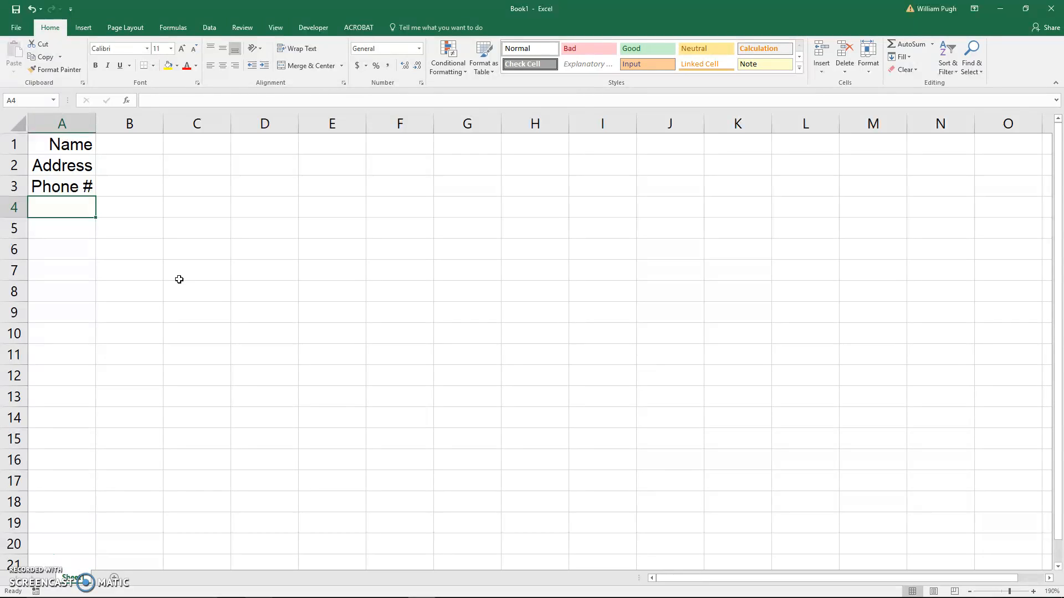
pyautogui.write('Miscellaneous')
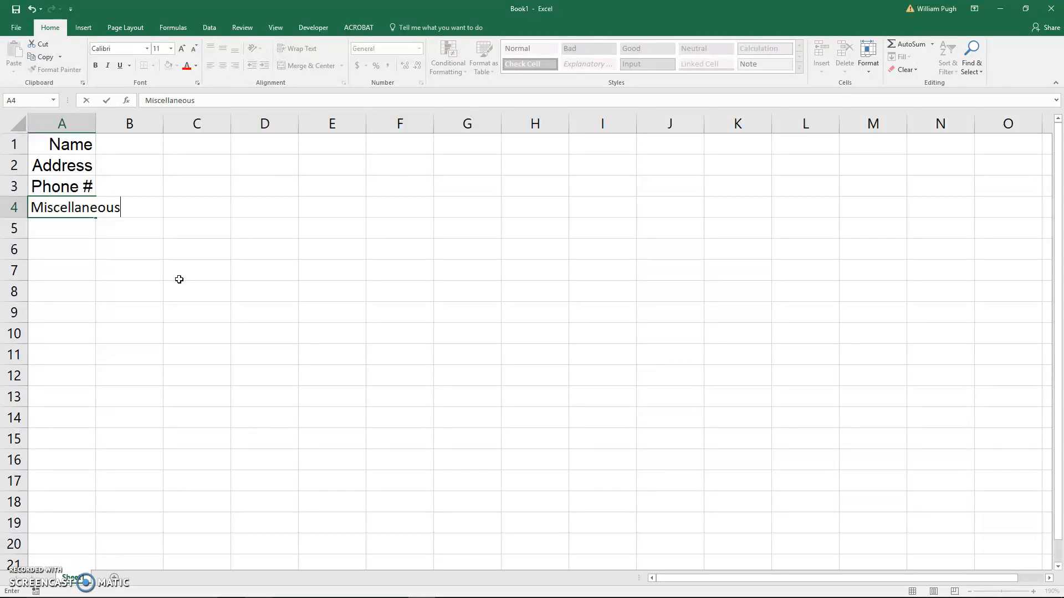
pyautogui.click(247, 245)
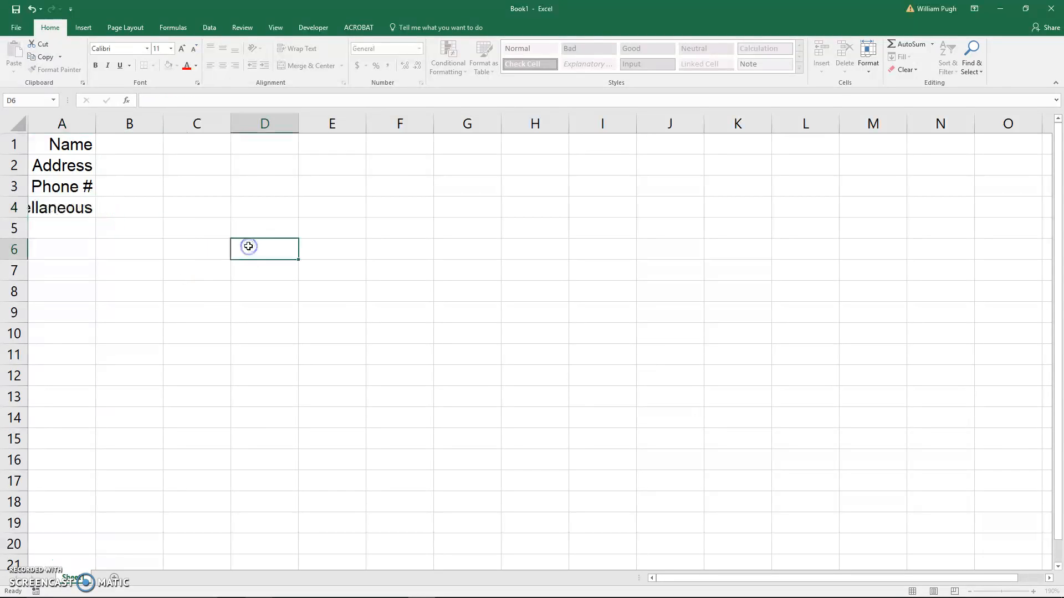
pyautogui.click(63, 214)
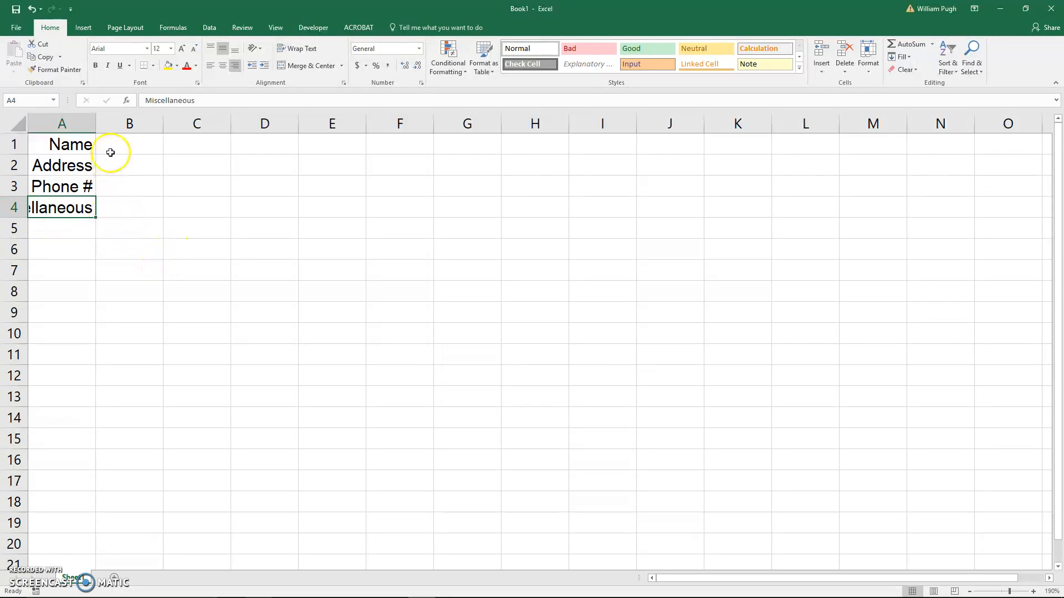
# - AutoFit the width of column A to its longest label
pyautogui.moveTo(96, 127)
pyautogui.mouseDown()
pyautogui.moveTo(112, 129)
pyautogui.moveTo(95, 126)
pyautogui.mouseUp()
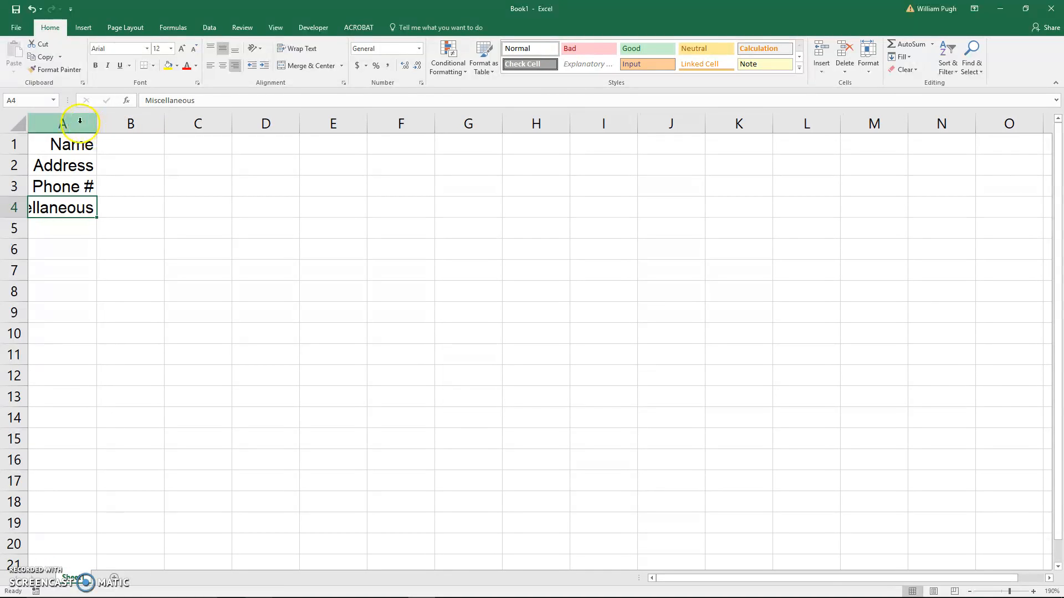
pyautogui.click(80, 123)
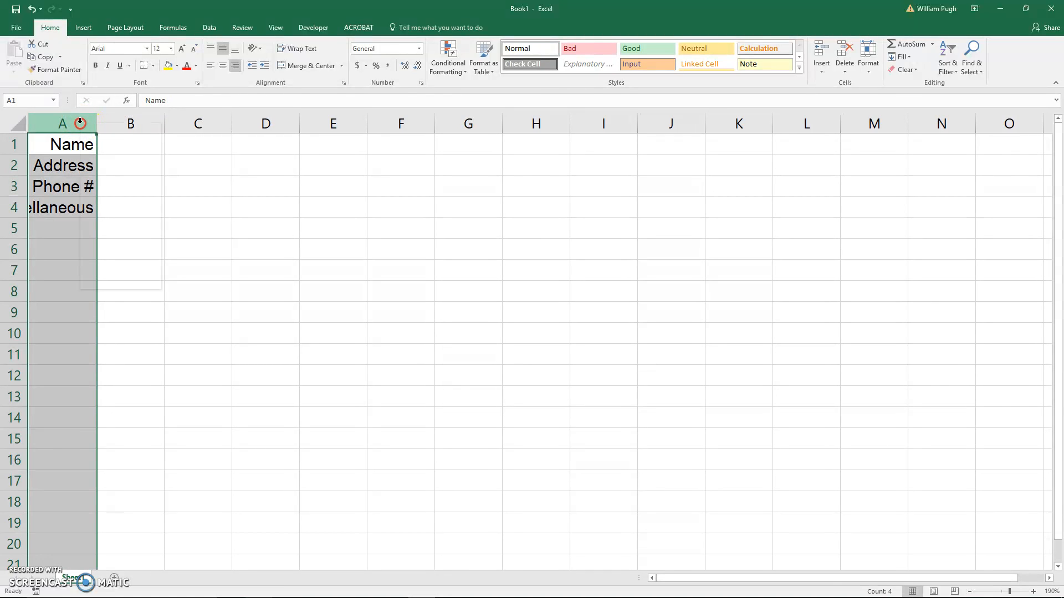
pyautogui.rightClick(81, 123)
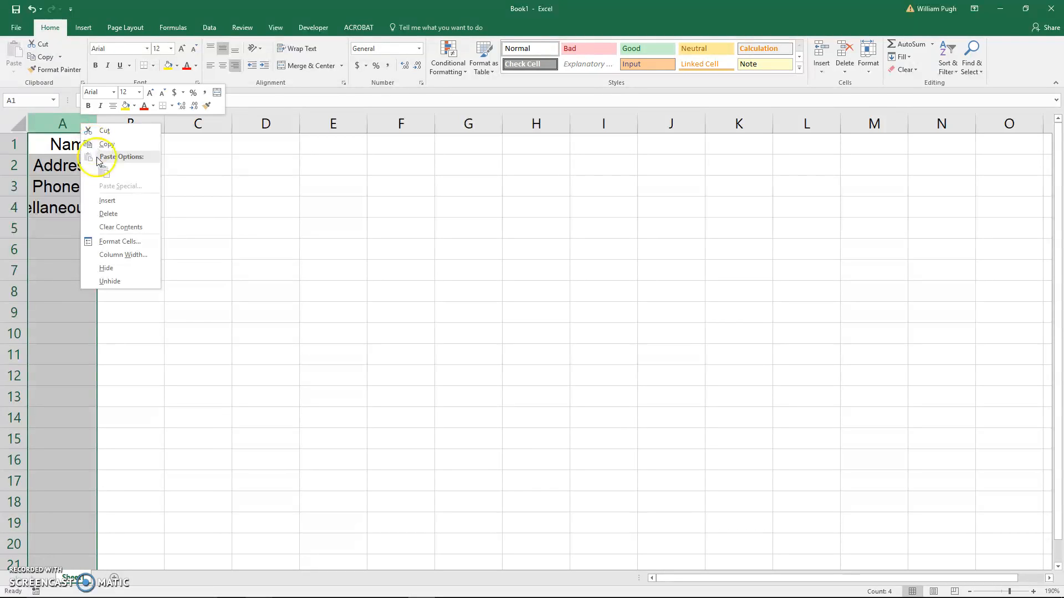
pyautogui.click(189, 220)
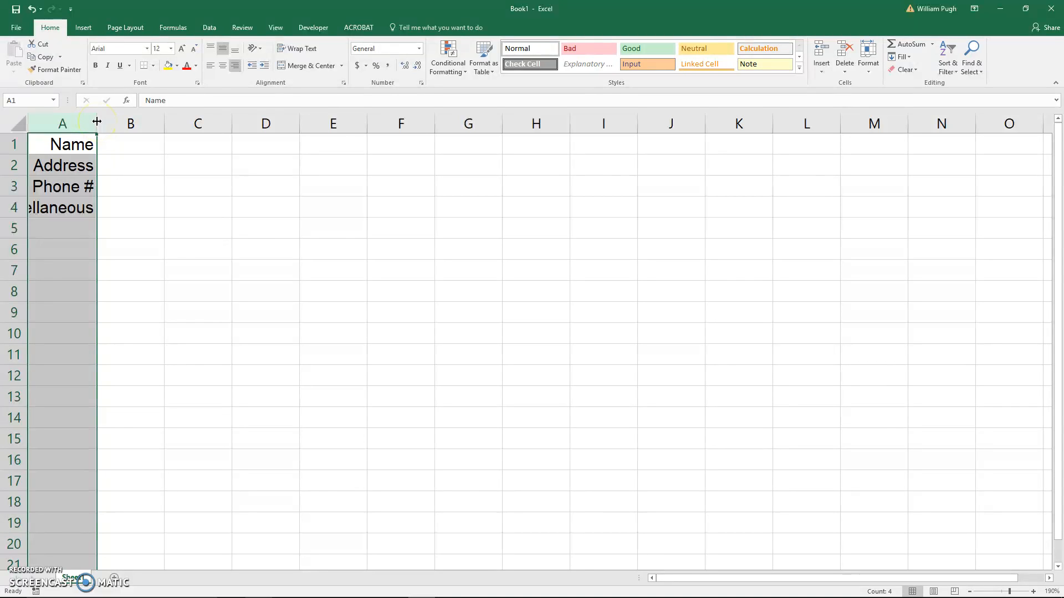
pyautogui.doubleClick(97, 121)
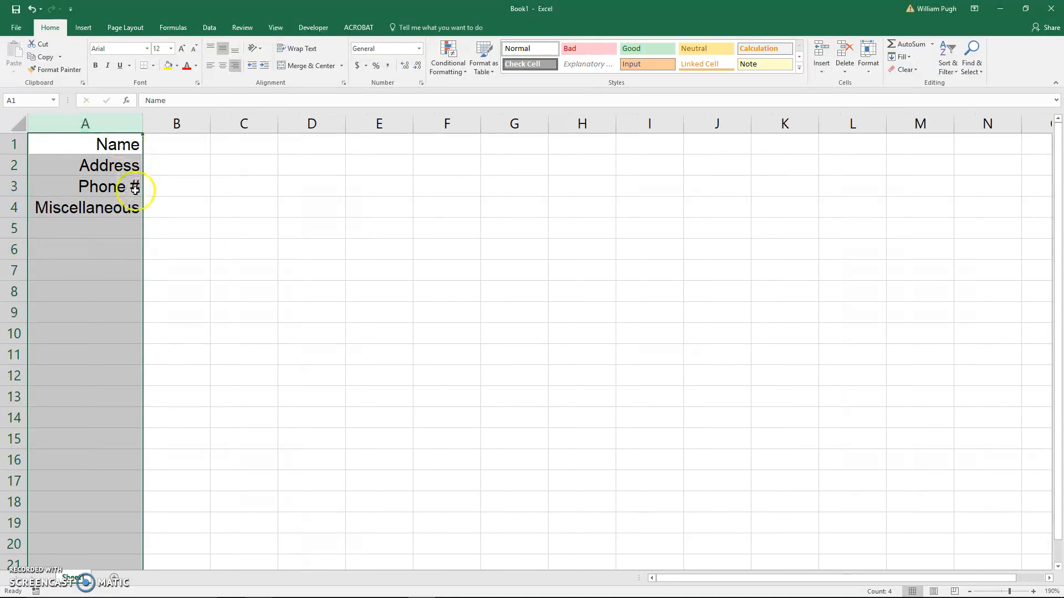
pyautogui.click(85, 211)
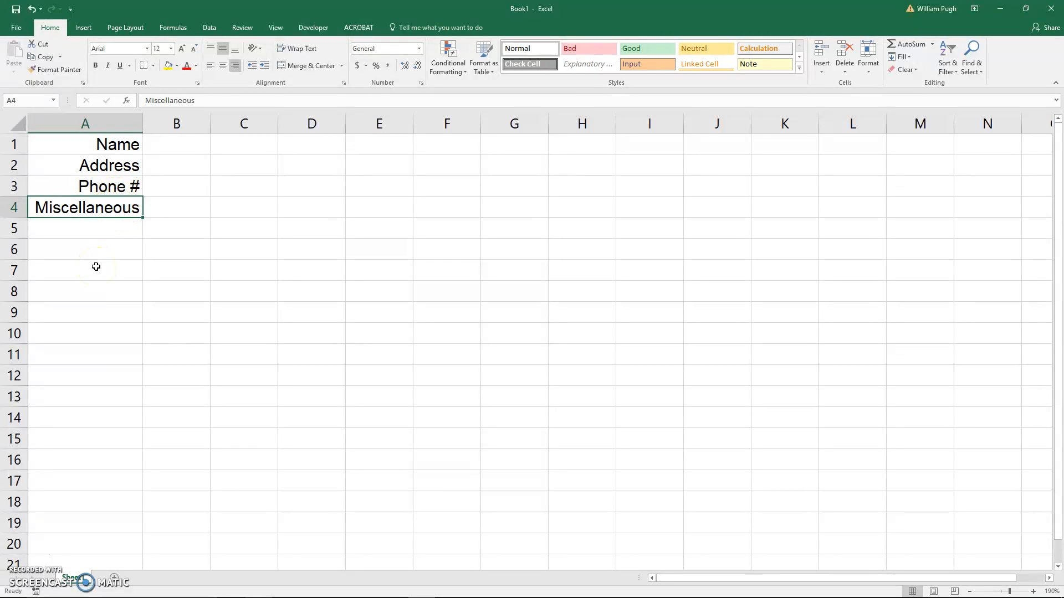
pyautogui.click(107, 189)
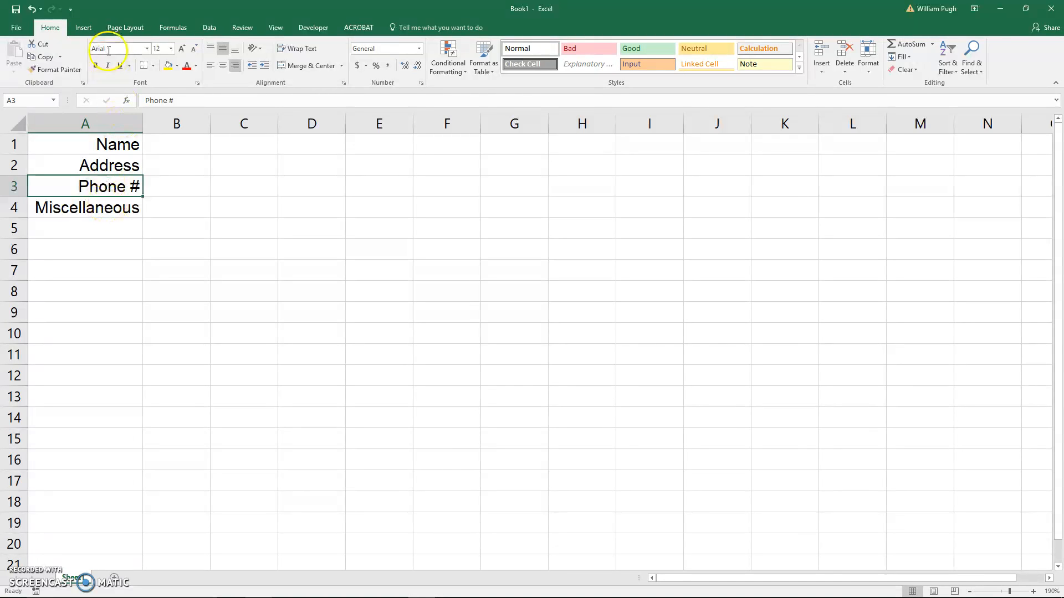
pyautogui.click(92, 210)
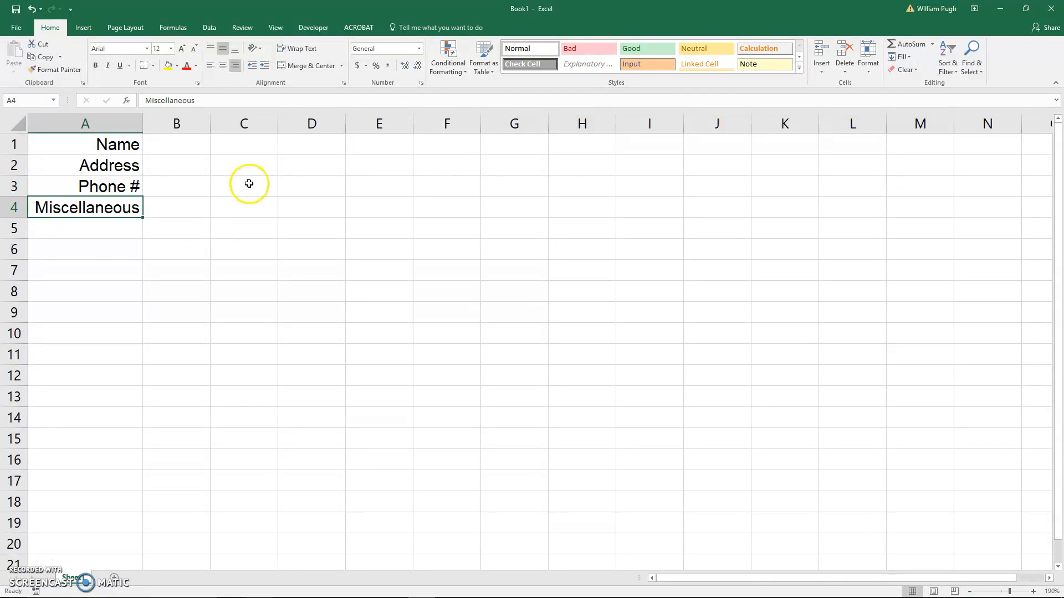
# - Enter the sample text Example in cell C4
pyautogui.click(233, 211)
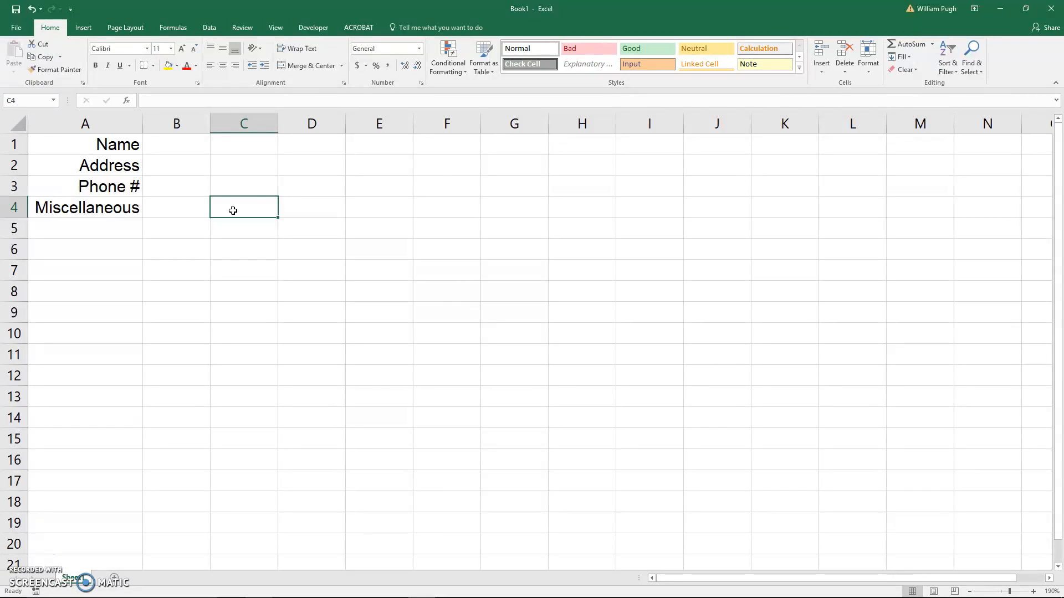
pyautogui.write('Example')
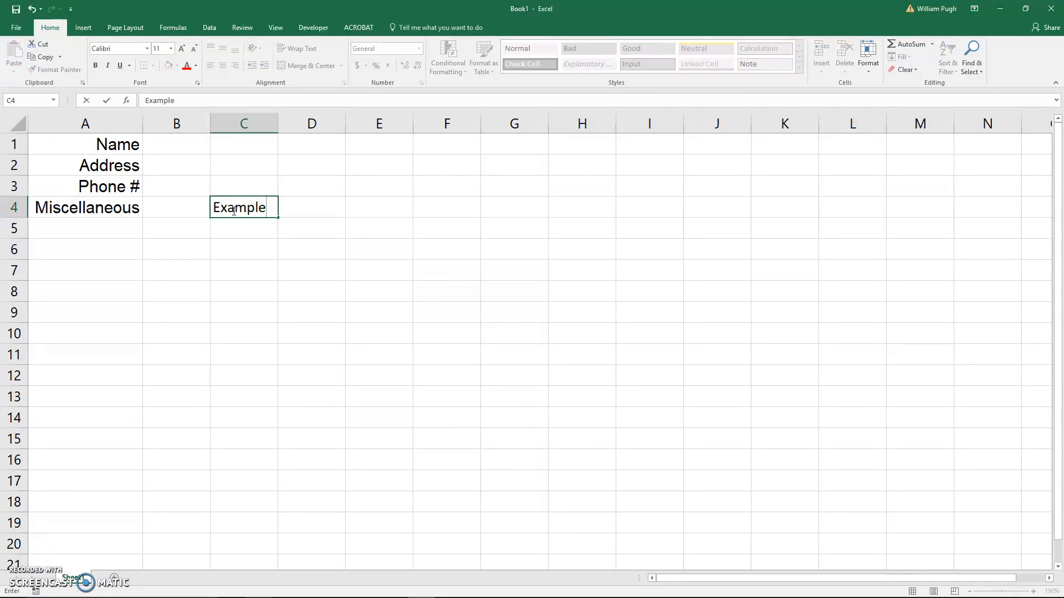
pyautogui.click(249, 273)
pyautogui.click(233, 208)
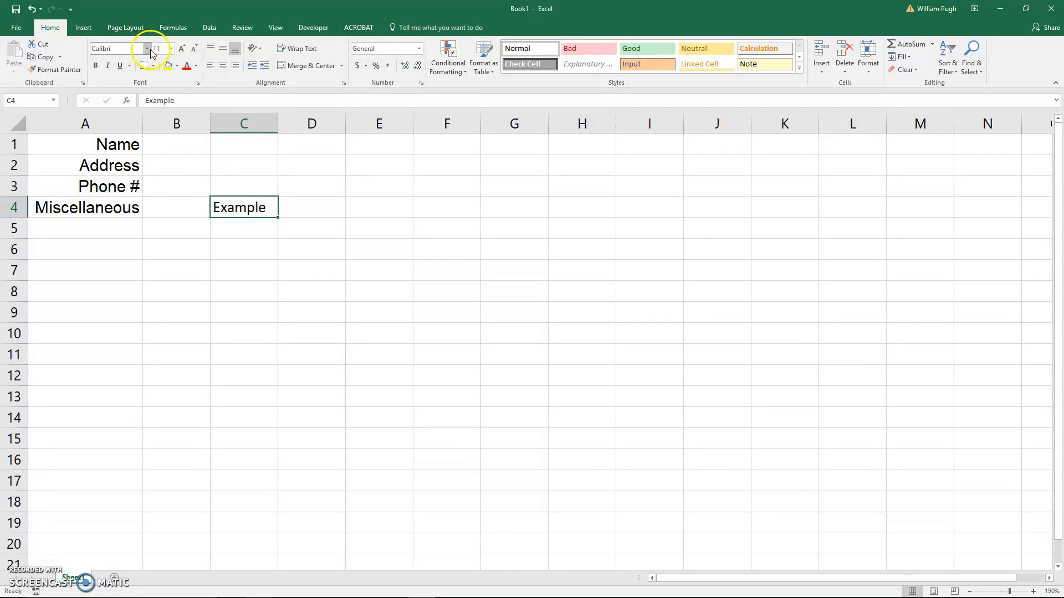
pyautogui.click(118, 209)
pyautogui.click(63, 71)
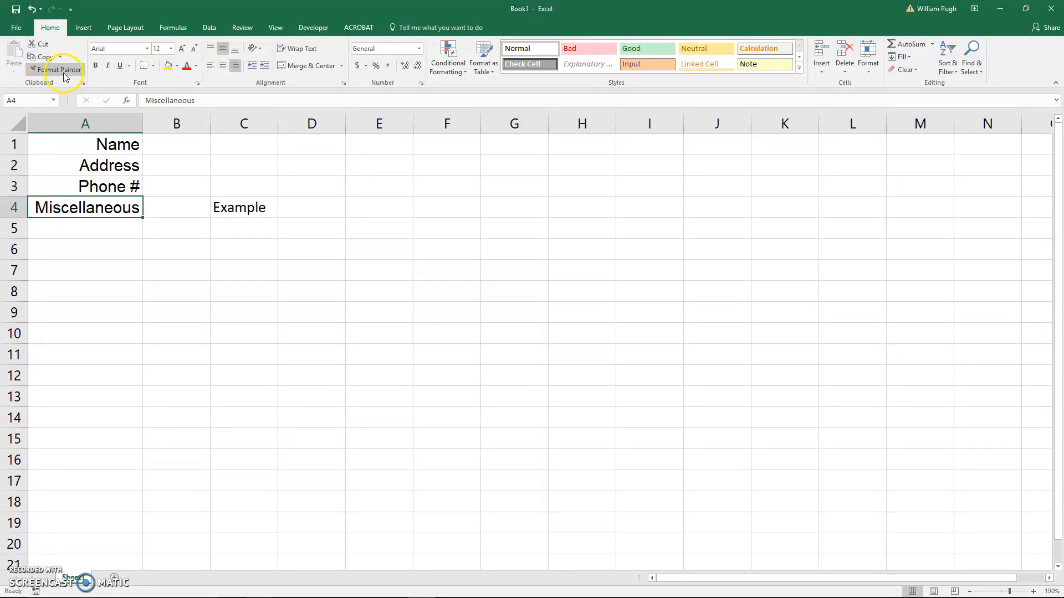
pyautogui.click(99, 185)
pyautogui.click(104, 166)
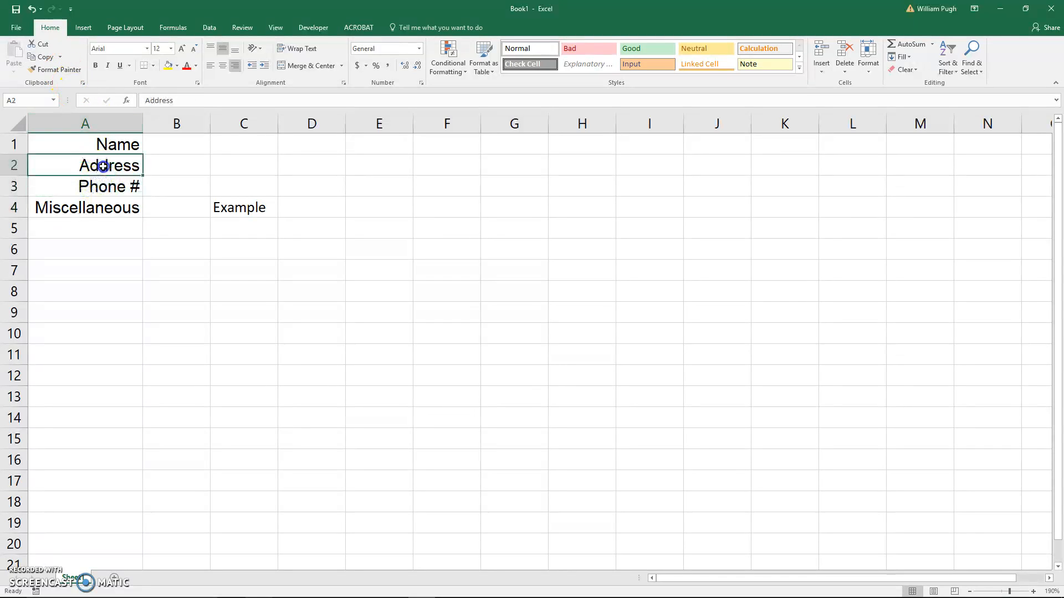
pyautogui.click(249, 207)
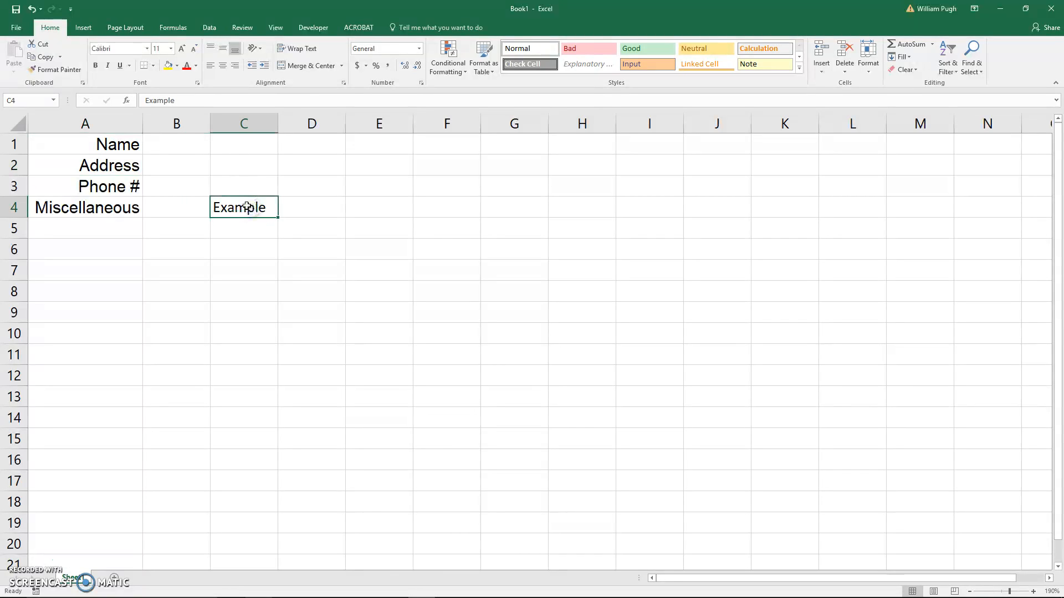
# - Copy the formatting of the Name label in A1 to cell C4 with Format Painter
pyautogui.click(114, 147)
pyautogui.click(58, 69)
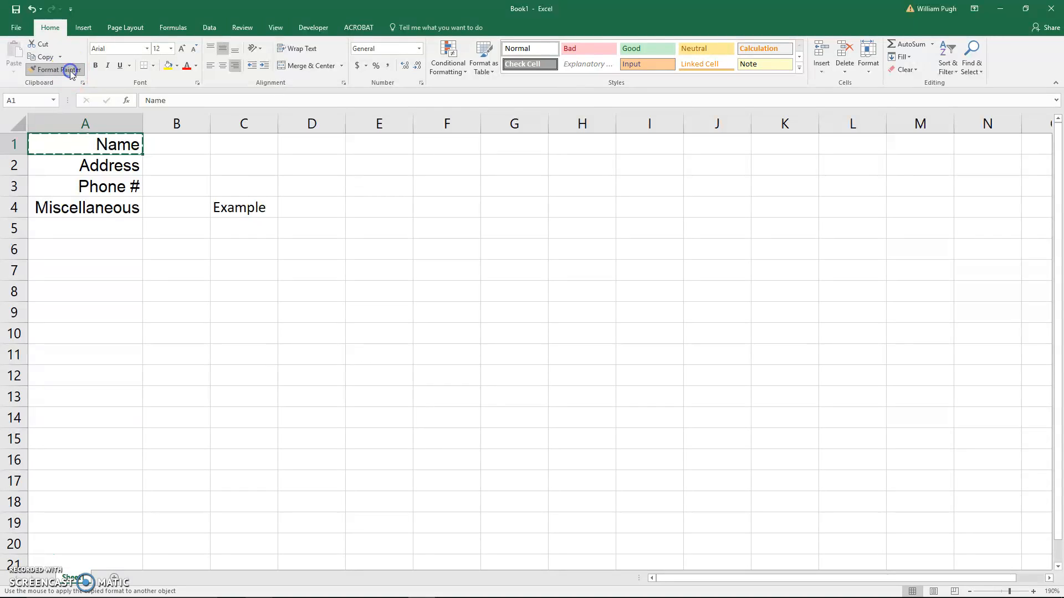
pyautogui.click(233, 207)
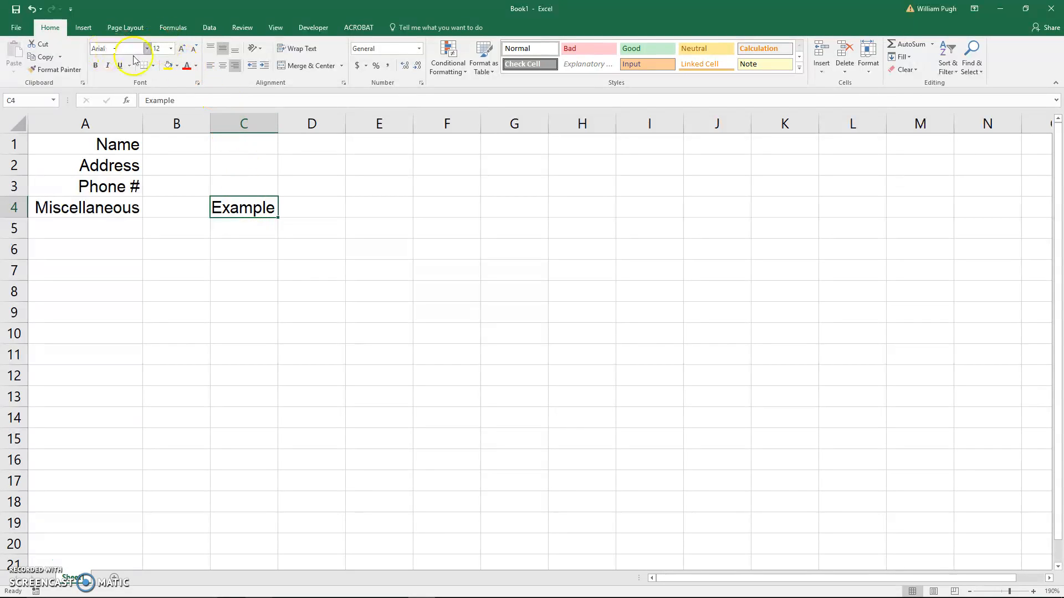
# - Clear the sample text Example from cell C4
pyautogui.press('BackSpace')
pyautogui.click(291, 314)
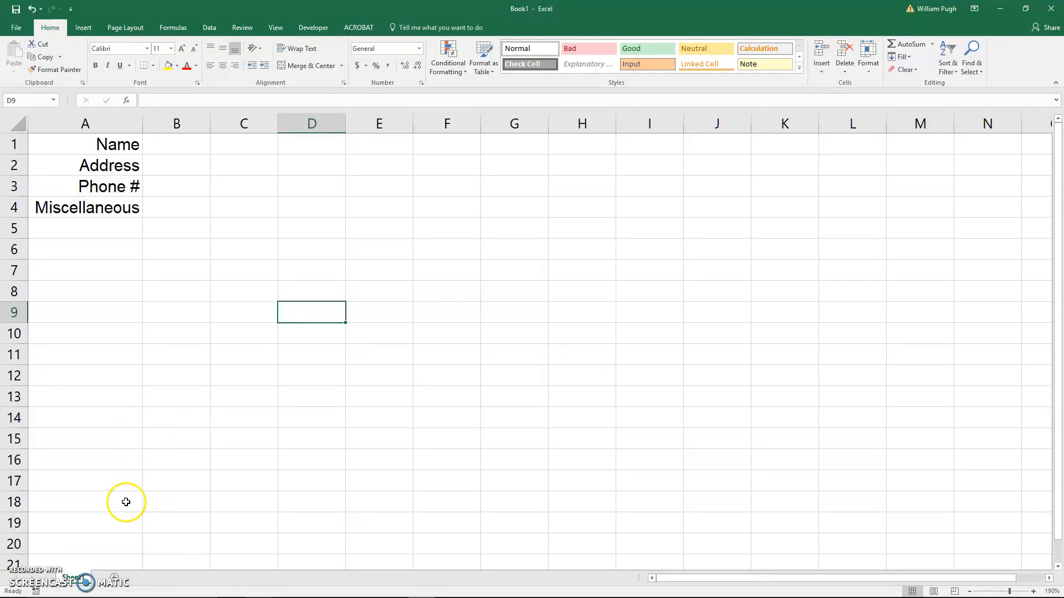
# - Rename the worksheet as Information
pyautogui.rightClick(77, 583)
pyautogui.click(108, 476)
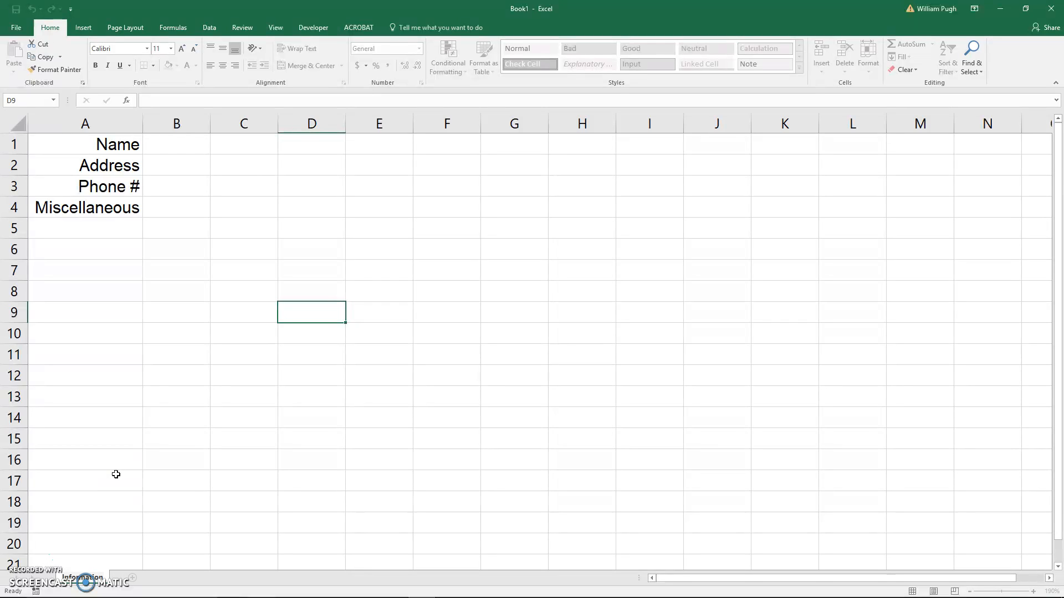
# - Add a new worksheet after the Information sheet and rename it as Data
pyautogui.click(116, 474)
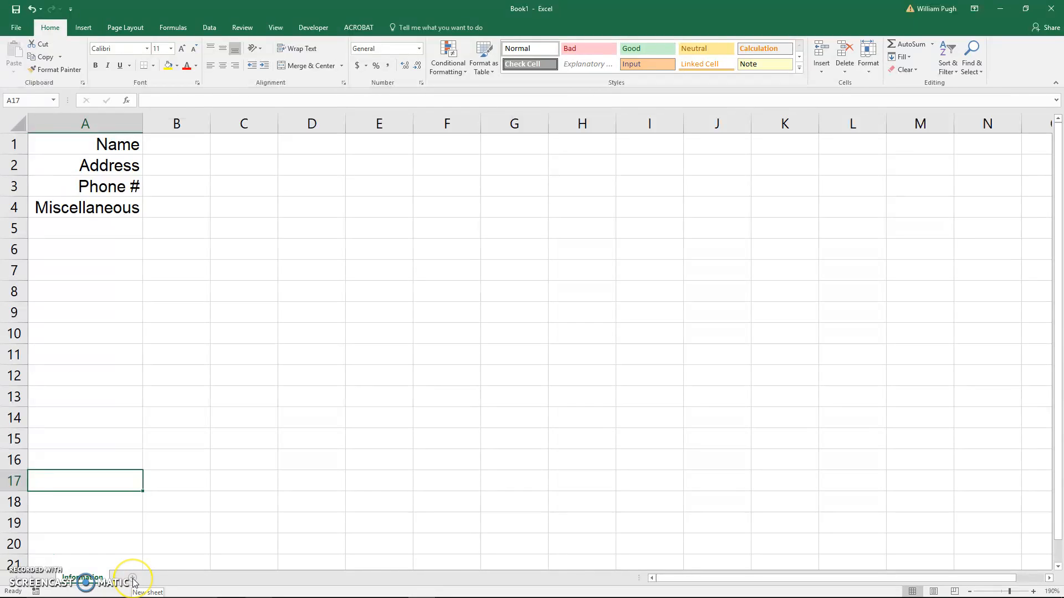
pyautogui.click(133, 579)
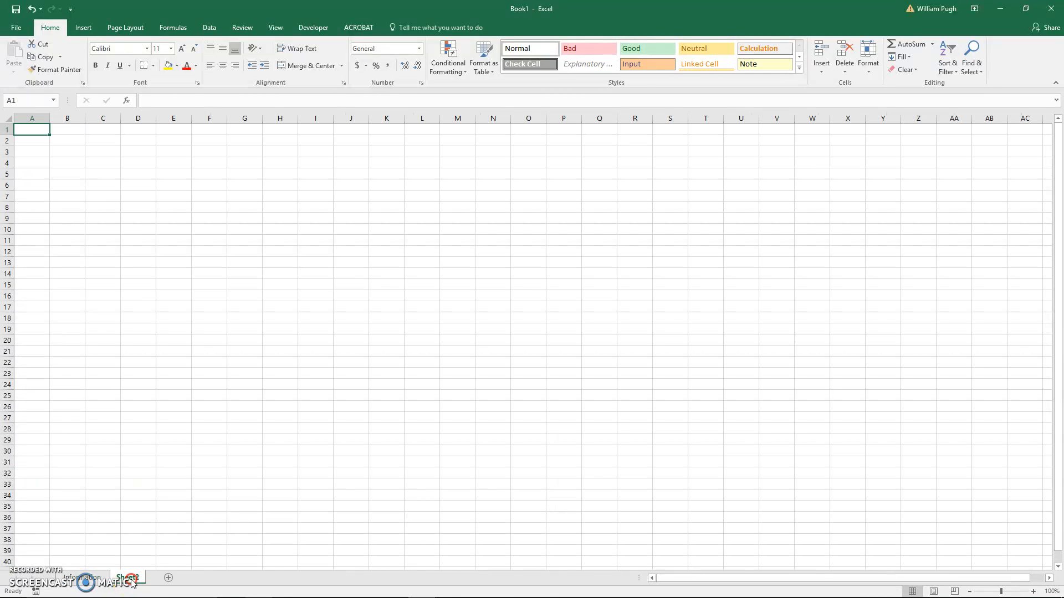
pyautogui.rightClick(132, 580)
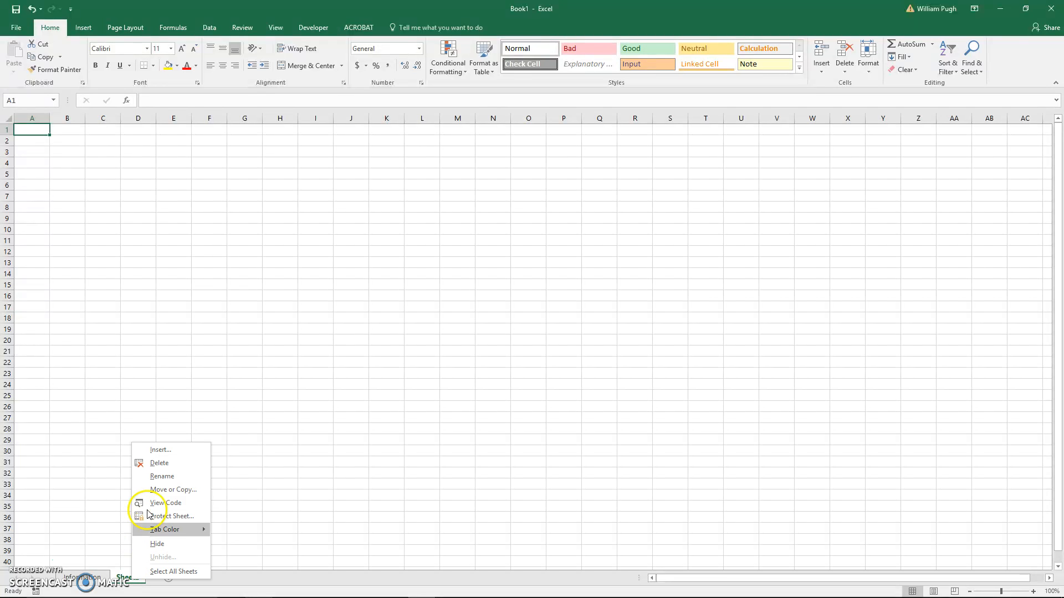
pyautogui.click(155, 478)
pyautogui.write('Data')
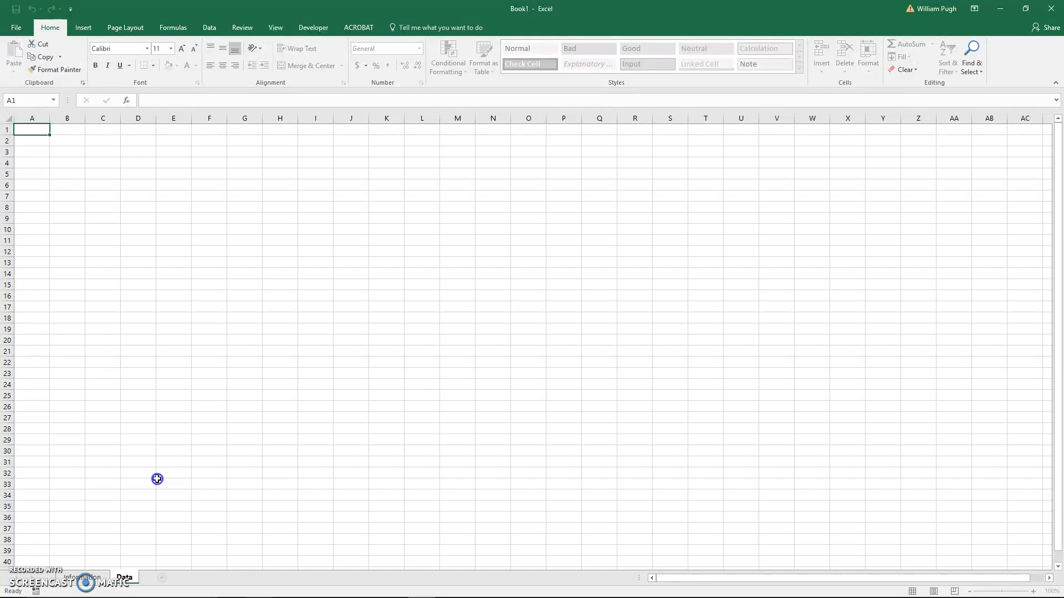
pyautogui.click(157, 478)
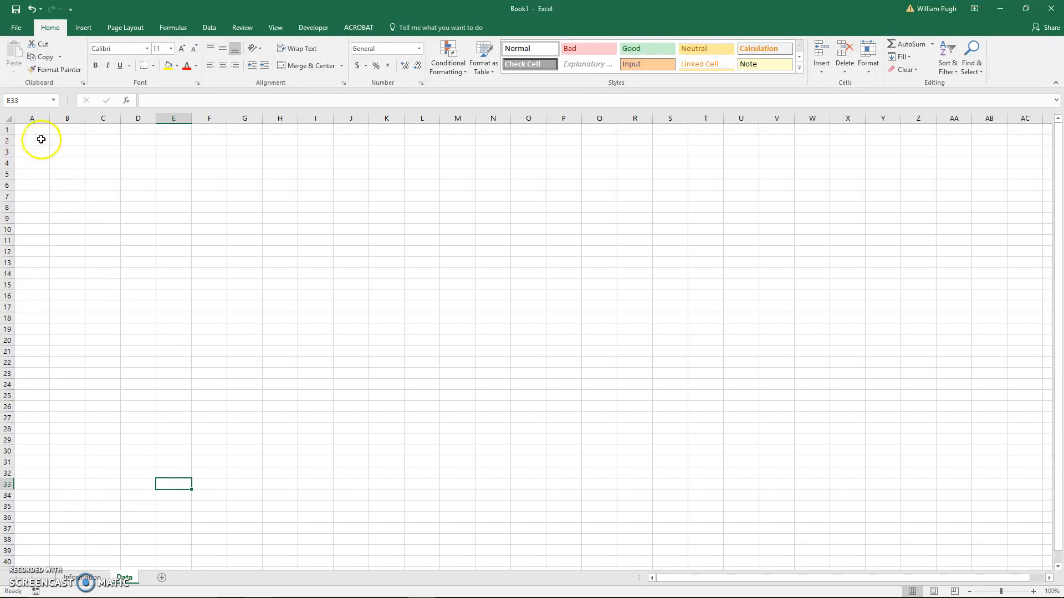
pyautogui.click(93, 578)
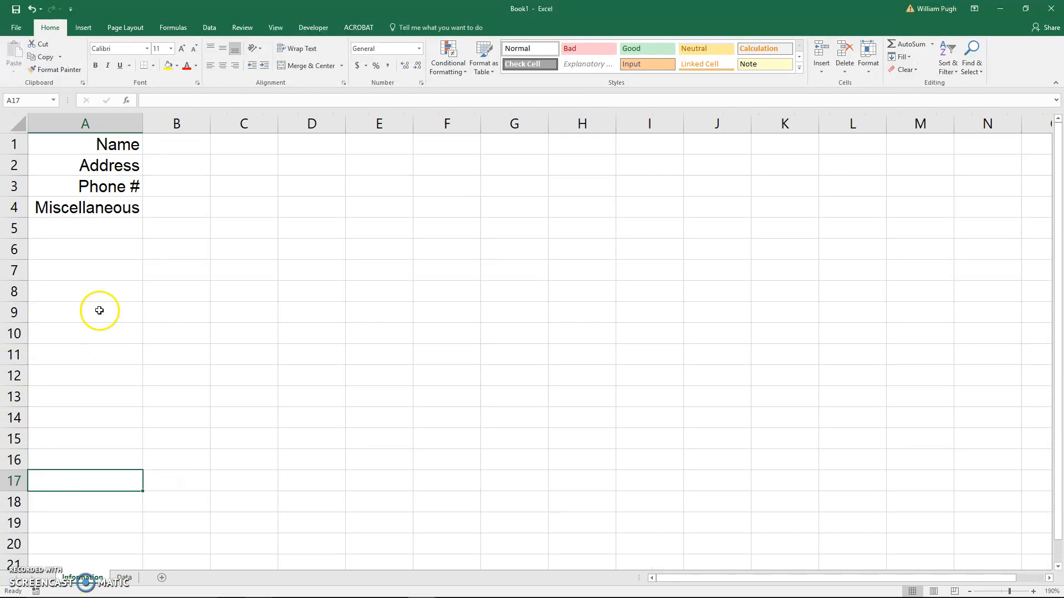
pyautogui.click(131, 148)
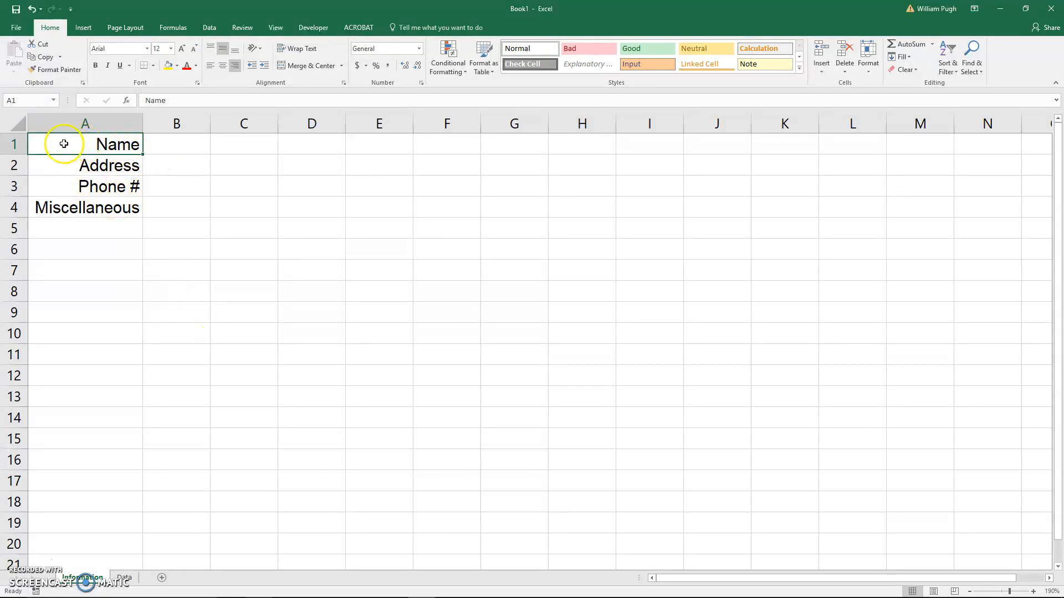
pyautogui.click(180, 254)
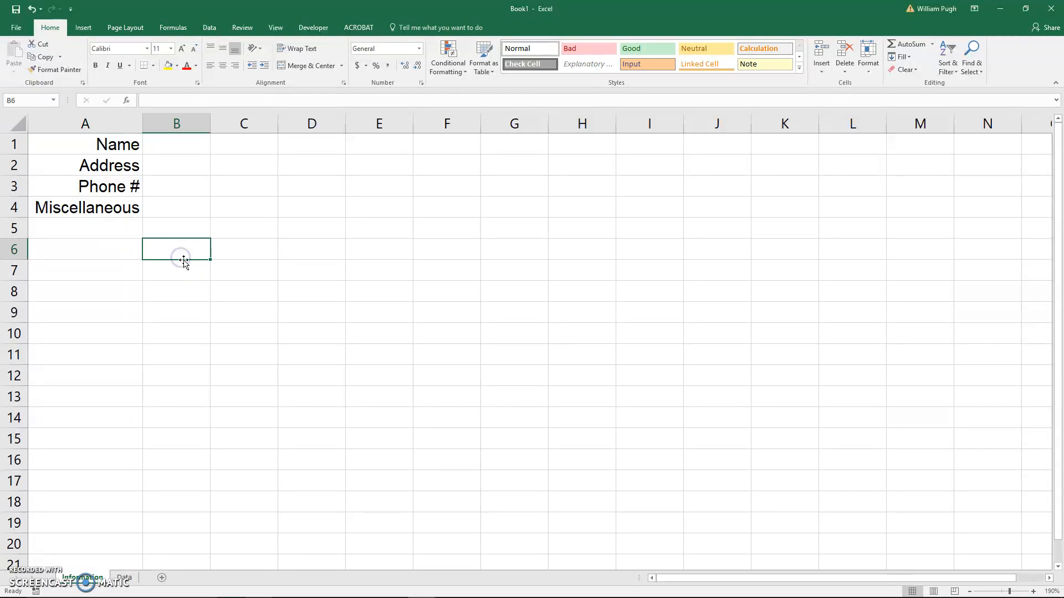
# - From the Data sheet, import the tab-delimited text file engines from the Desktop, load it as a table, and close the Queries & Connections pane
pyautogui.click(125, 580)
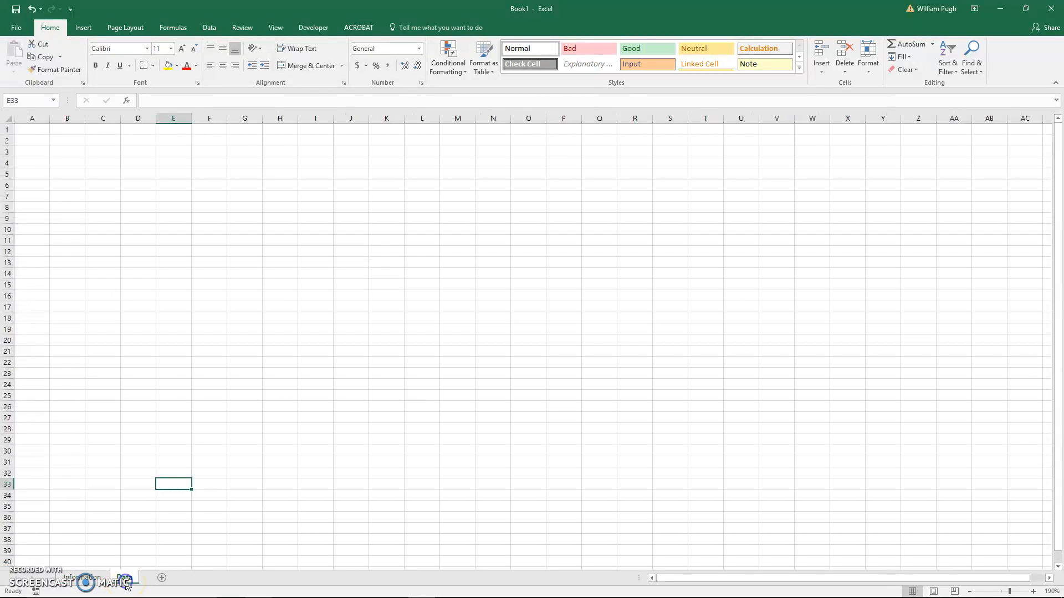
pyautogui.keyDown('ctrl'); pyautogui.scroll(4, 74, 301); pyautogui.keyUp('ctrl')
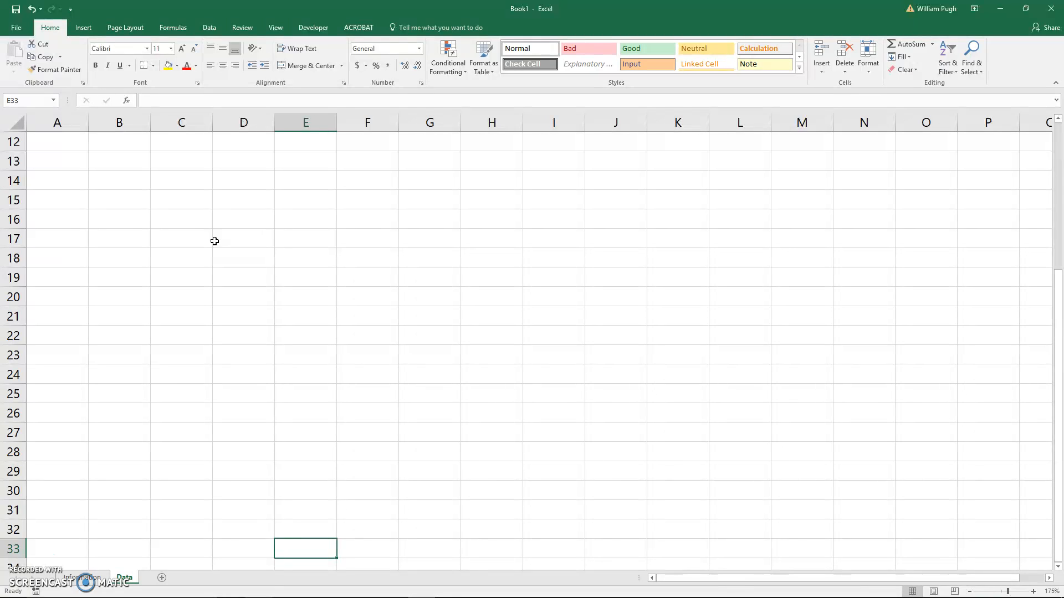
pyautogui.click(209, 29)
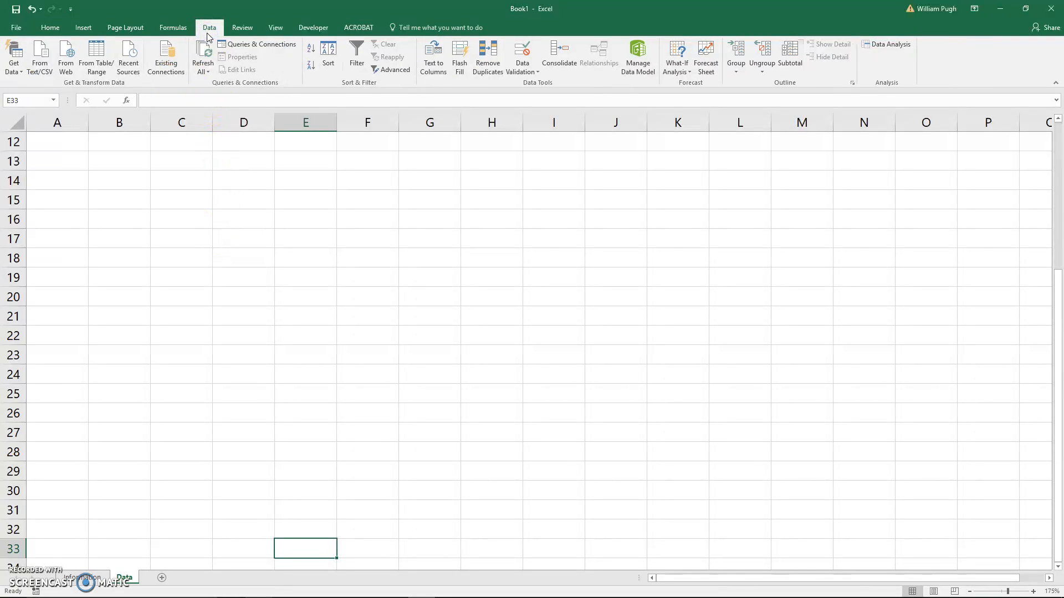
pyautogui.click(37, 65)
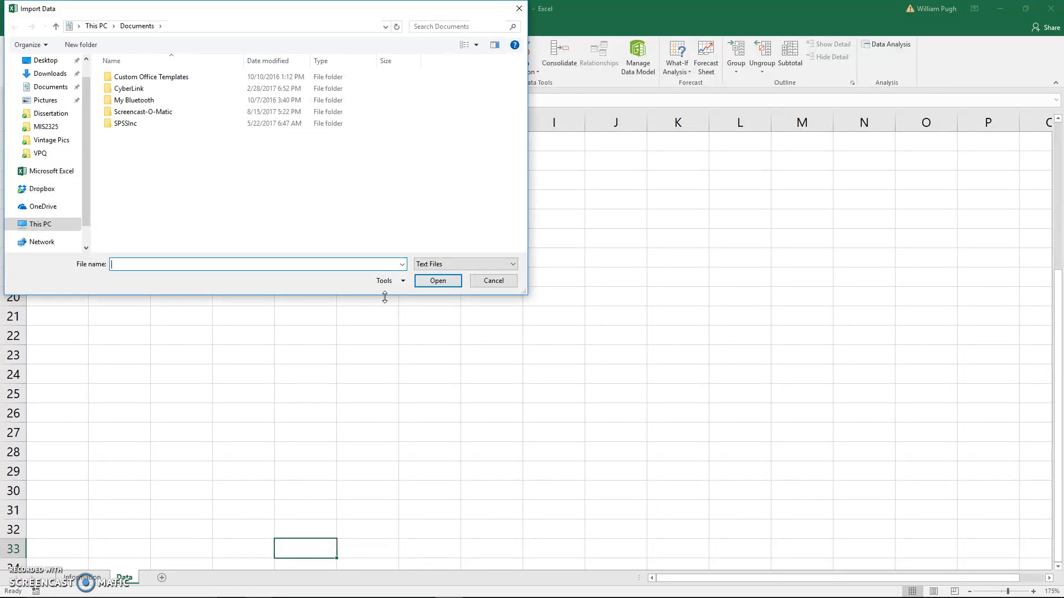
pyautogui.click(48, 60)
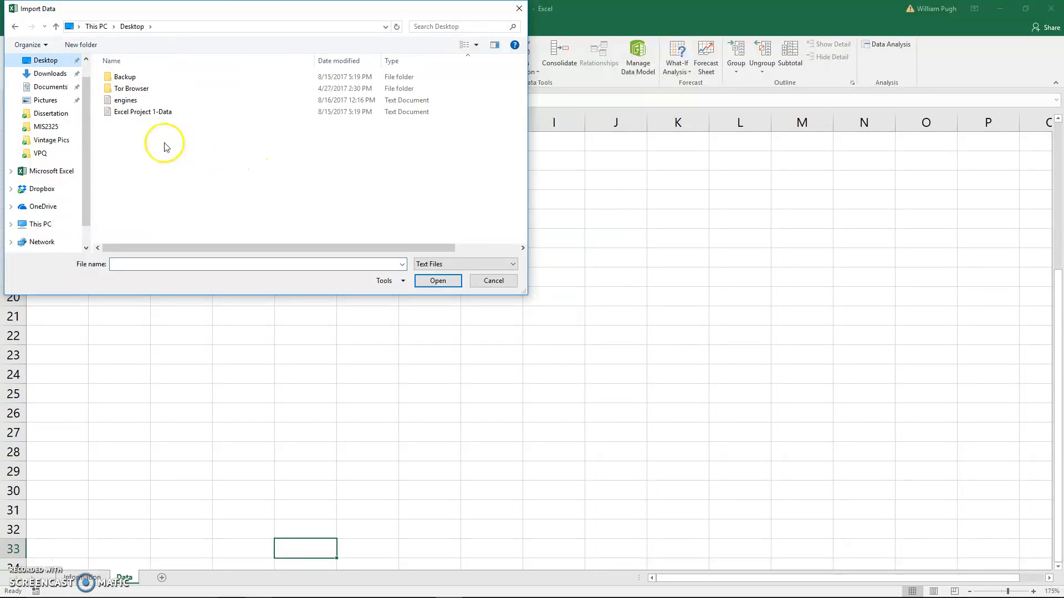
pyautogui.click(123, 100)
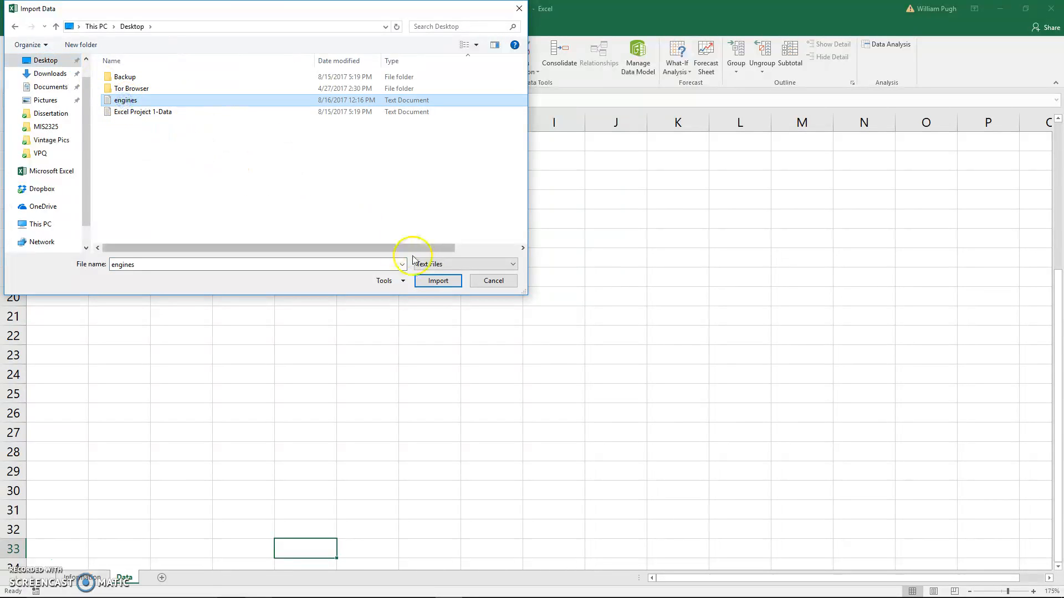
pyautogui.click(437, 281)
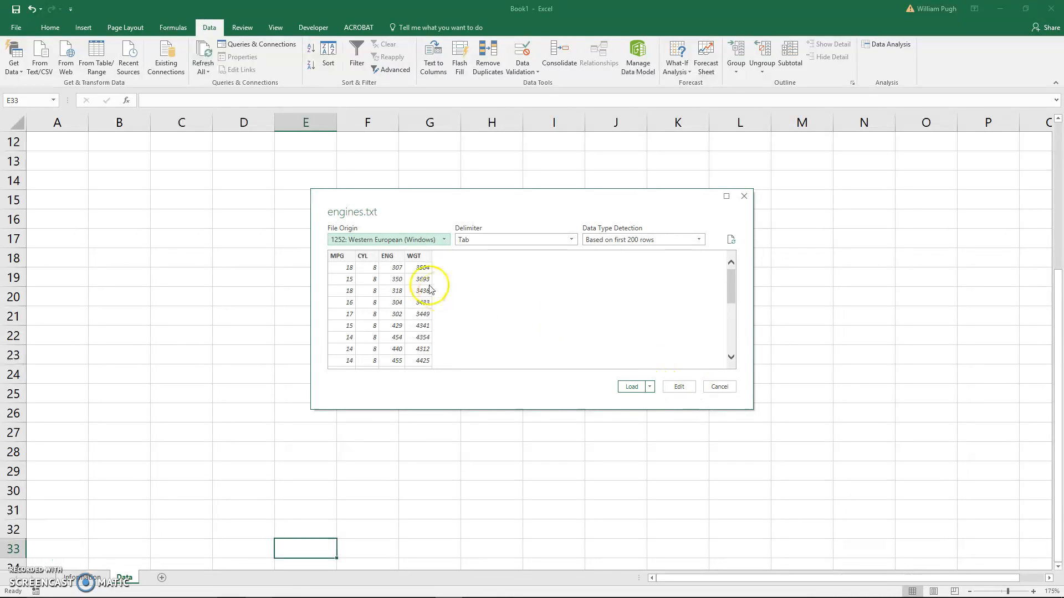
pyautogui.click(630, 386)
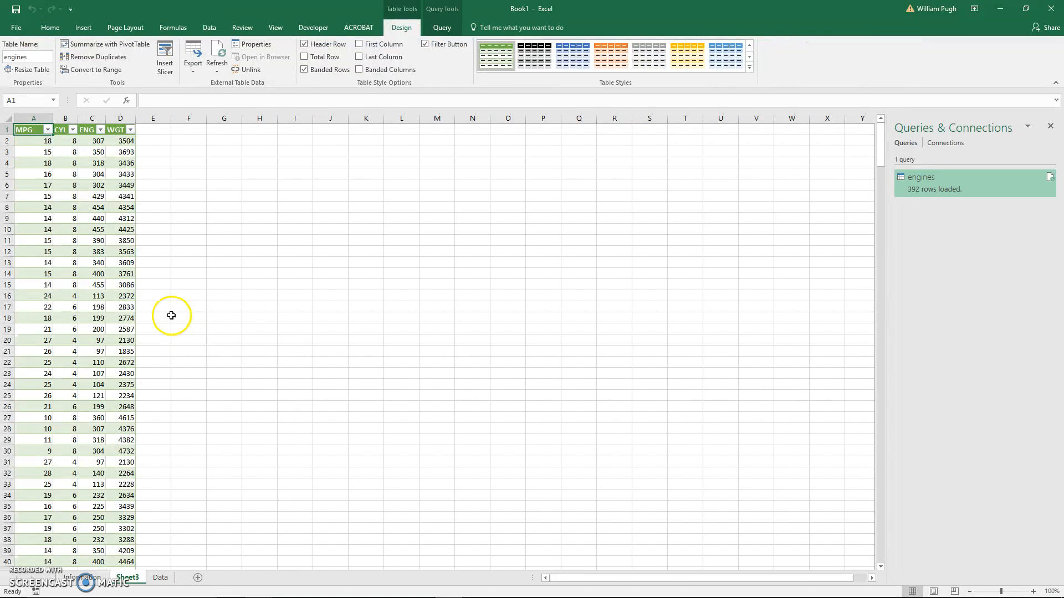
pyautogui.click(1051, 128)
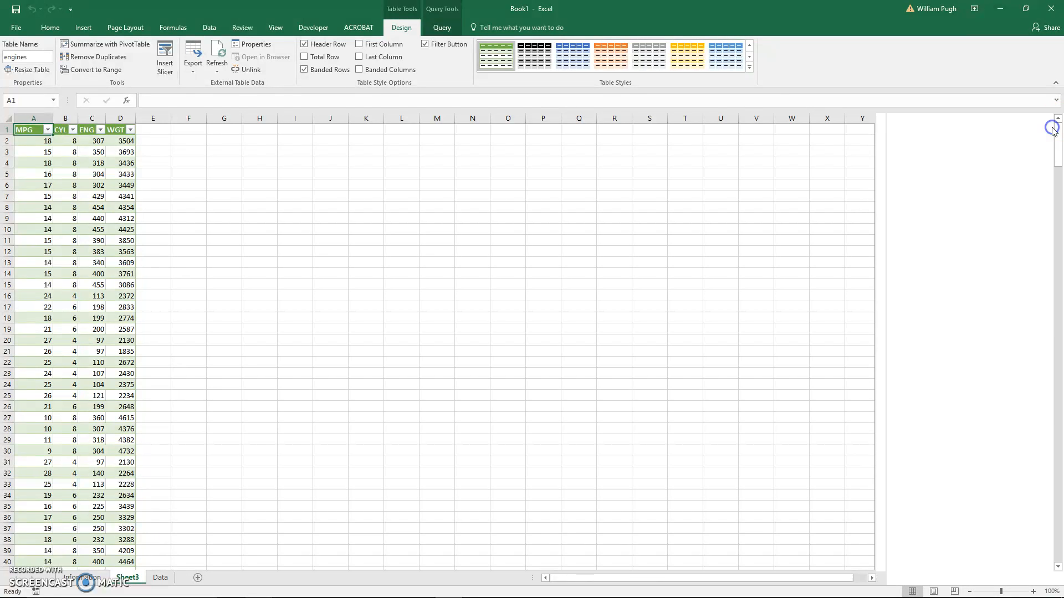
# - Examine the imported engines table from its header row to its last row, along with its table name
pyautogui.scroll(3, 127, 292)
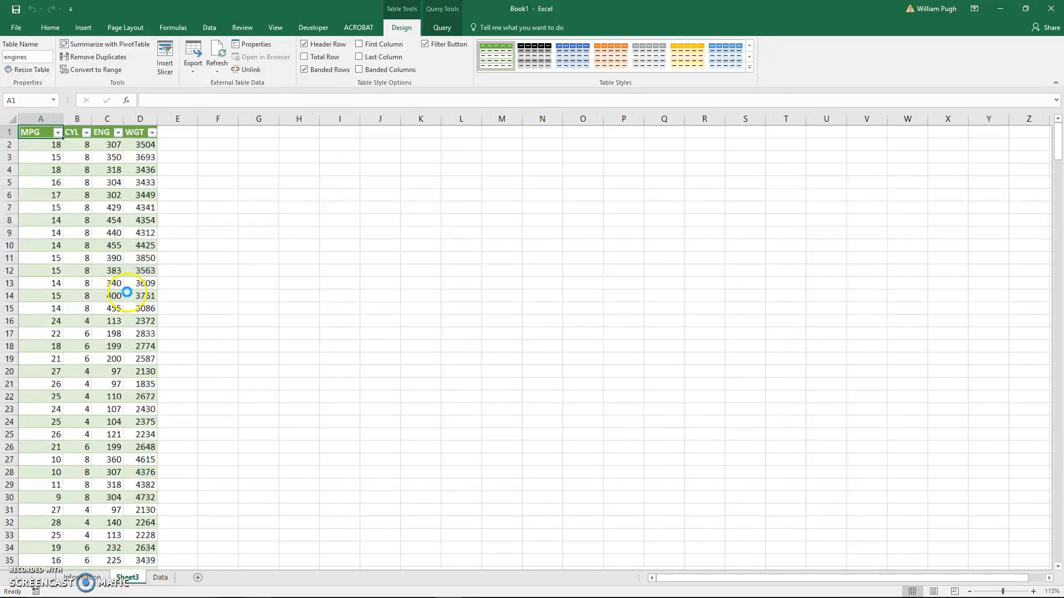
pyautogui.click(132, 222)
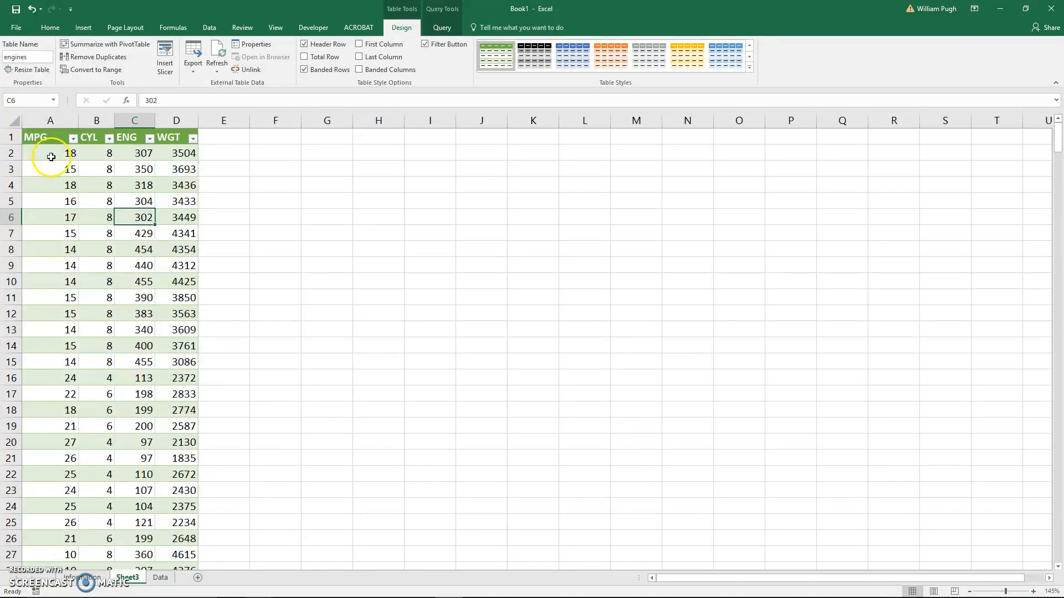
pyautogui.click(46, 138)
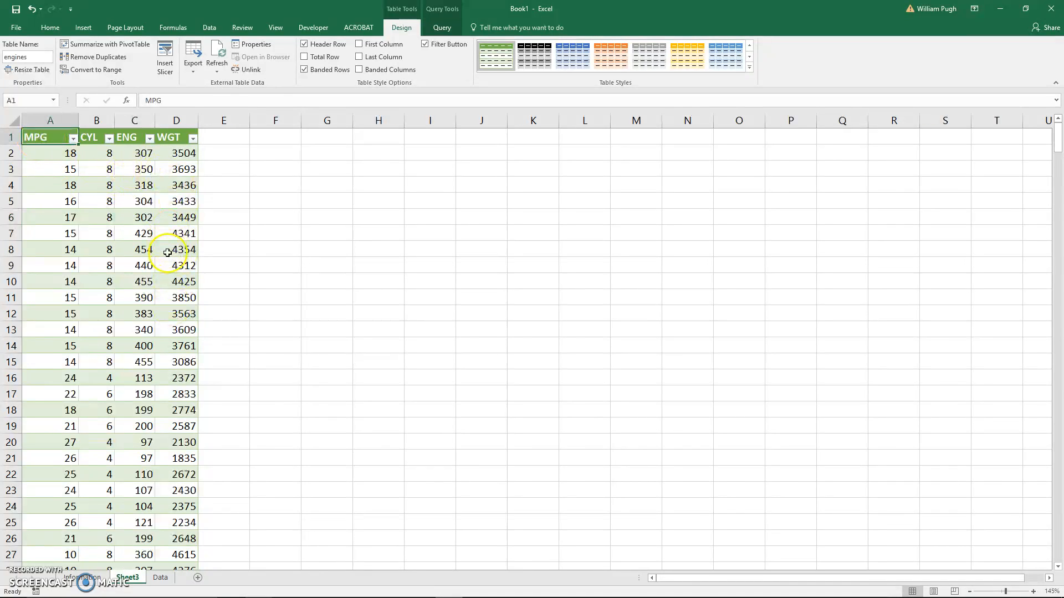
pyautogui.scroll(-1, 159, 355)
pyautogui.scroll(1, 157, 340)
pyautogui.scroll(-1, 139, 295)
pyautogui.scroll(-20, 139, 295)
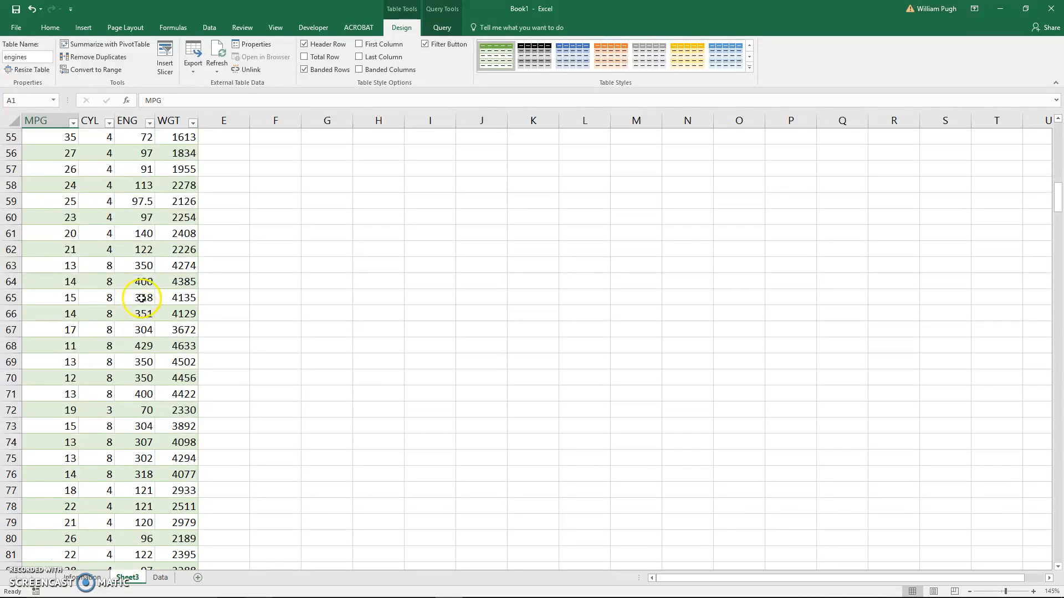
pyautogui.moveTo(1060, 216); pyautogui.dragTo(1052, 578)
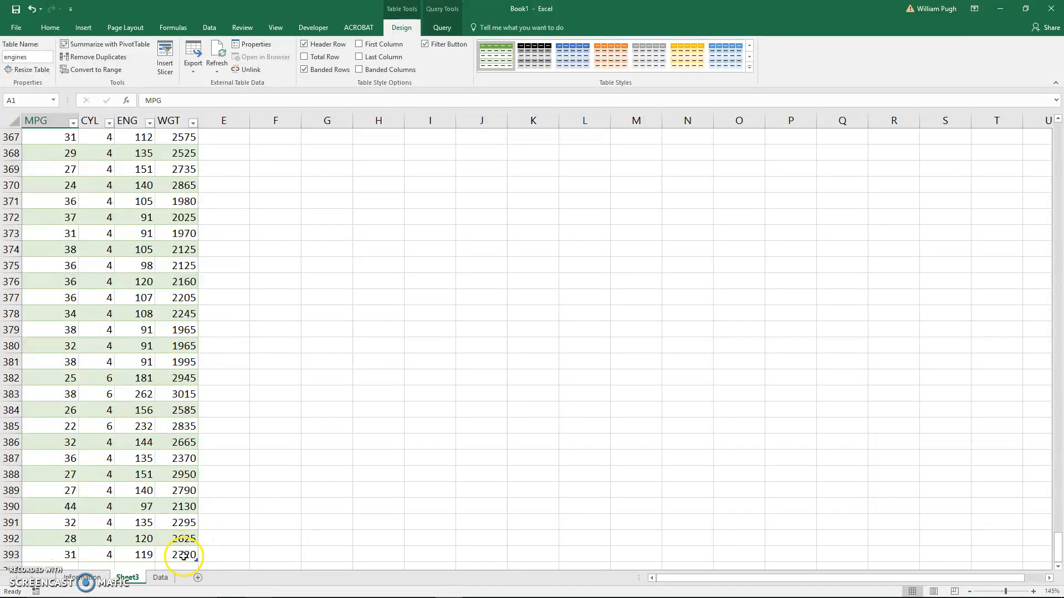
pyautogui.moveTo(1058, 548); pyautogui.dragTo(1057, 126)
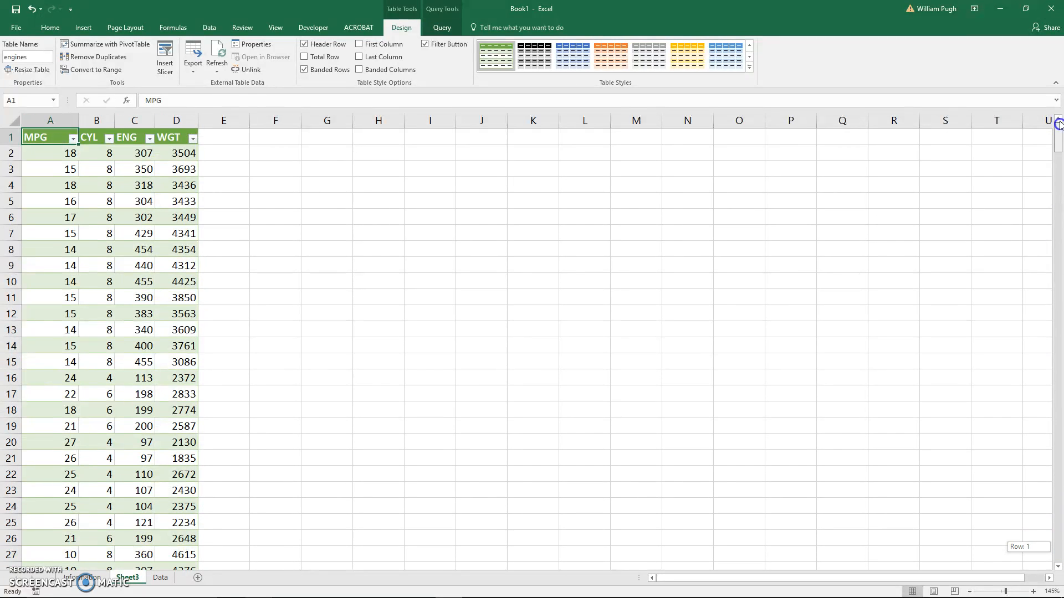
pyautogui.click(138, 237)
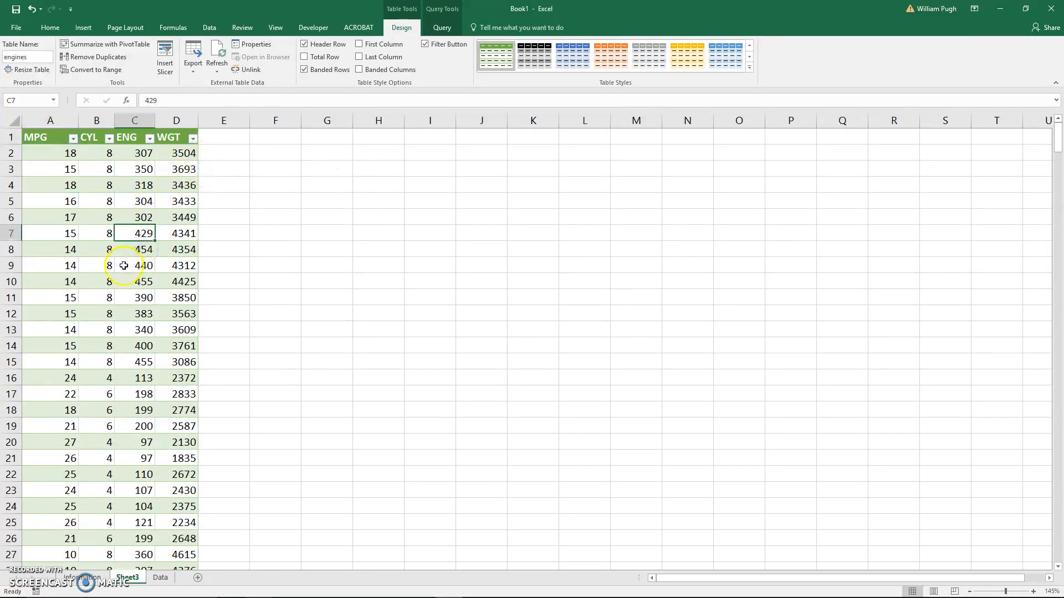
pyautogui.click(402, 27)
pyautogui.click(41, 56)
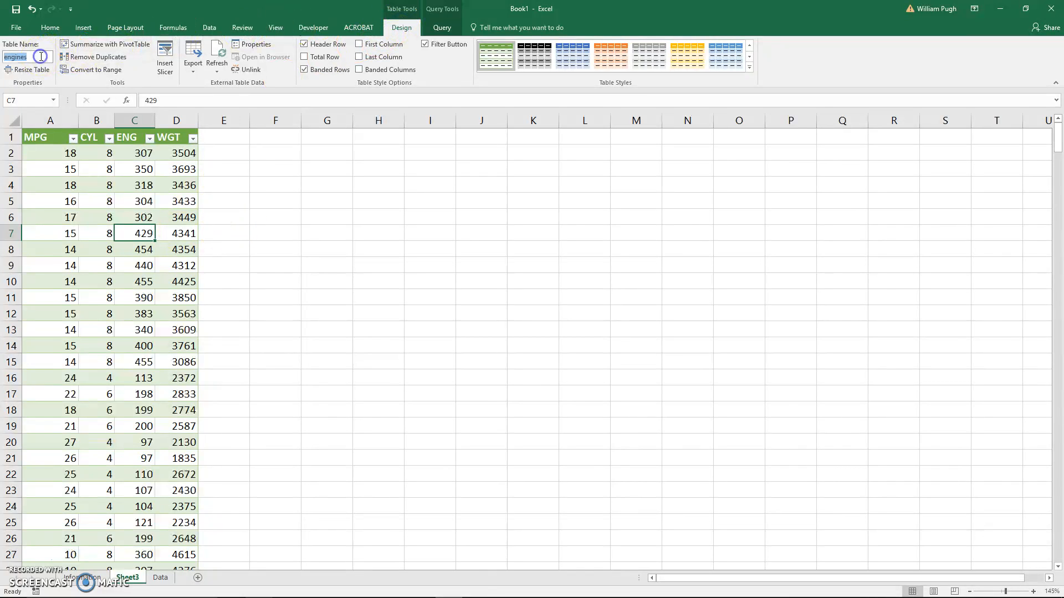
pyautogui.click(347, 222)
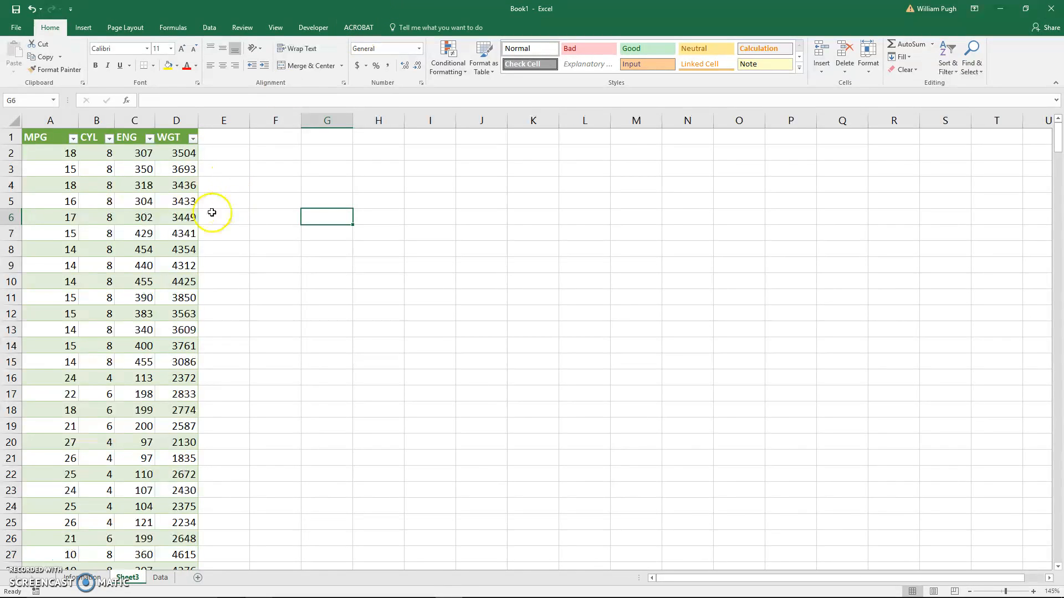
pyautogui.click(162, 219)
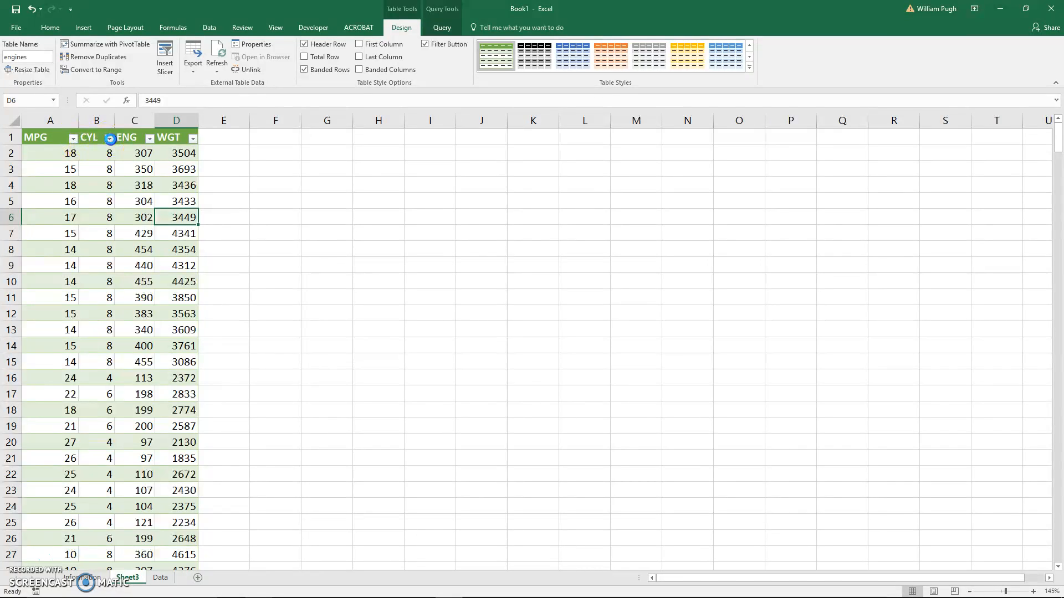
# - Filter the CYL column of the engines table to show only rows with the value 6
pyautogui.click(111, 139)
pyautogui.click(33, 247)
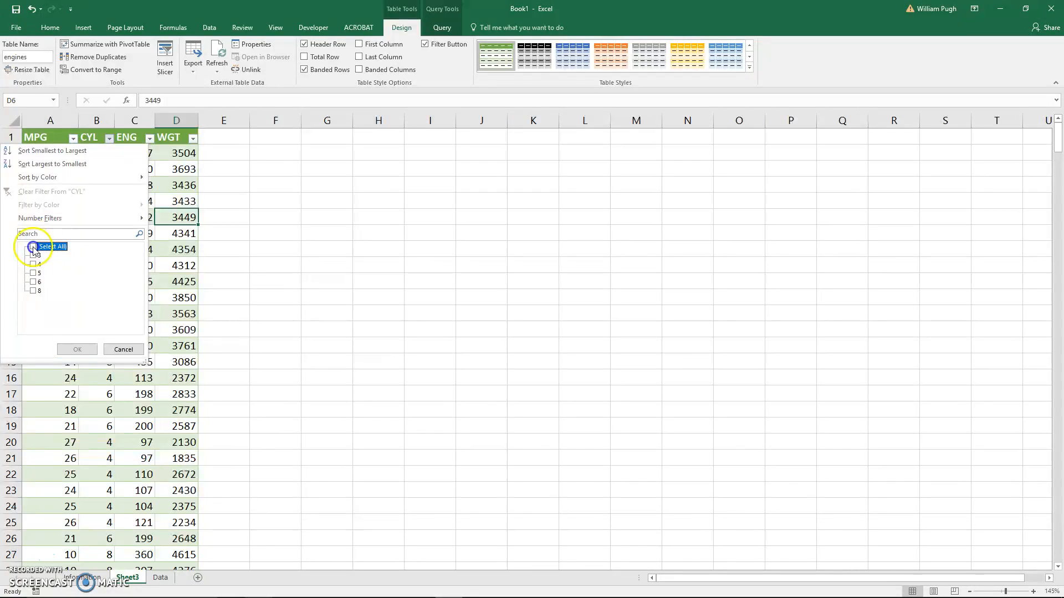
pyautogui.click(33, 282)
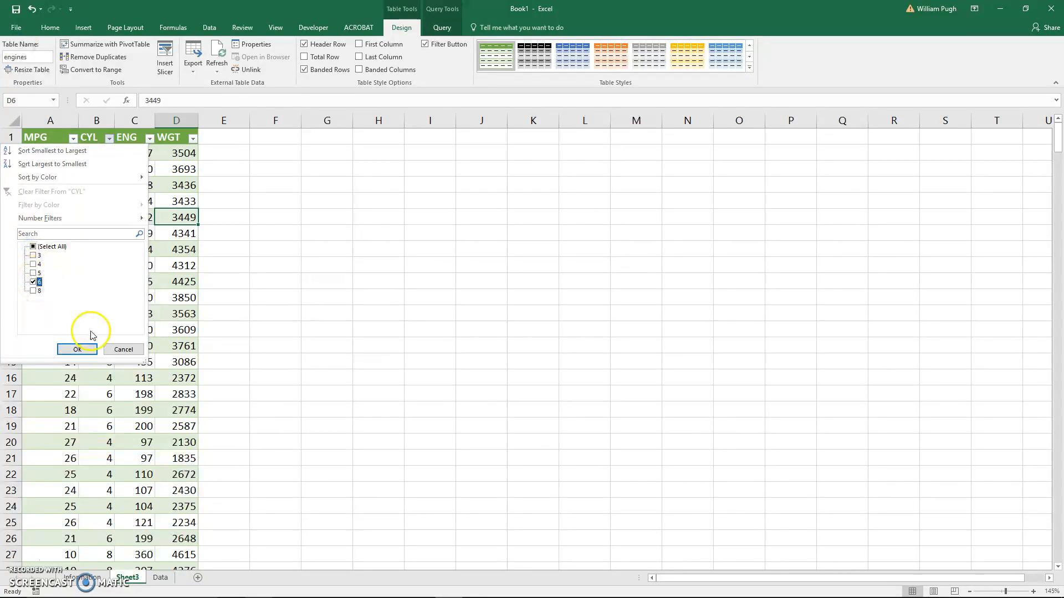
pyautogui.click(79, 349)
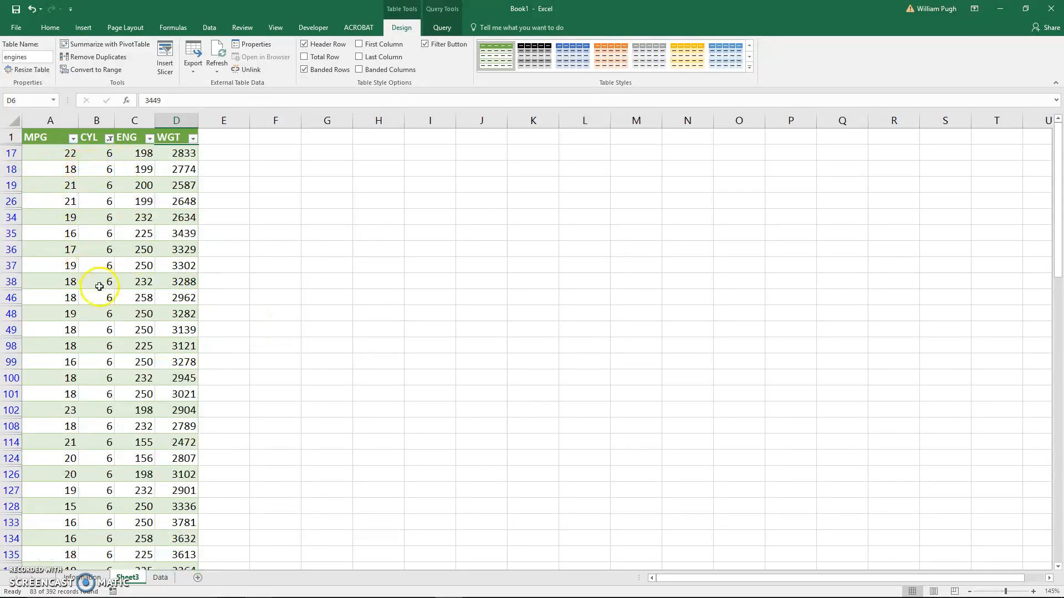
pyautogui.scroll(-2, 107, 328)
pyautogui.scroll(-5, 107, 330)
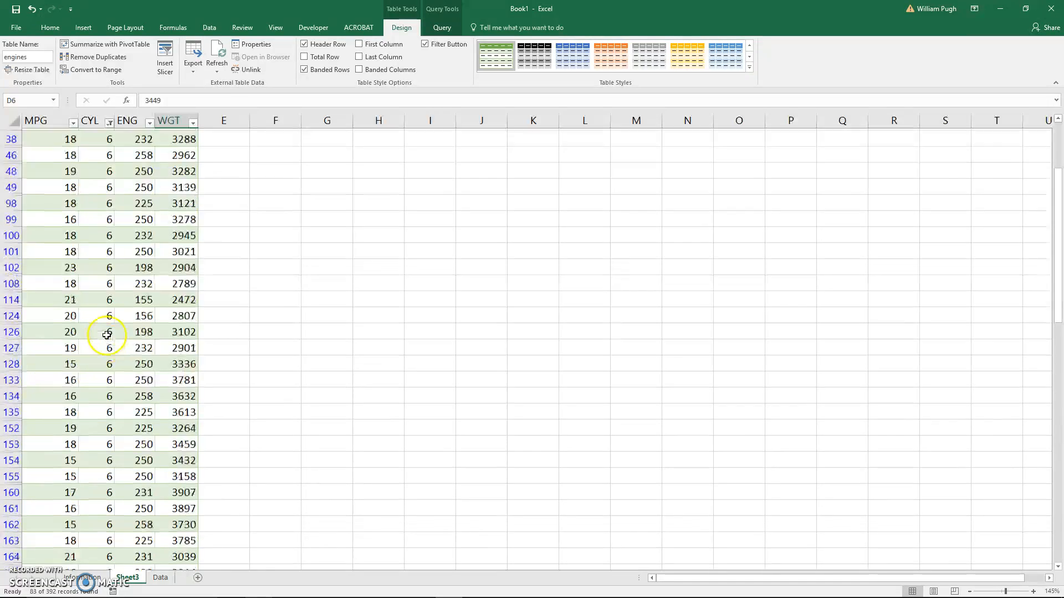
pyautogui.scroll(6, 106, 336)
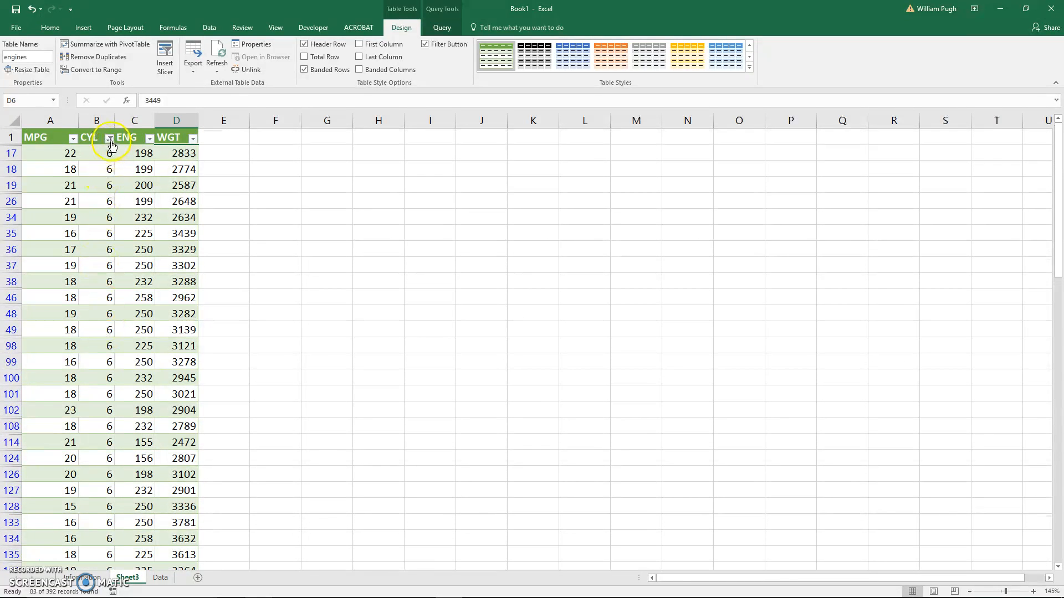
# - Reselect all values in the CYL column filter to show every row of the engines table
pyautogui.click(110, 139)
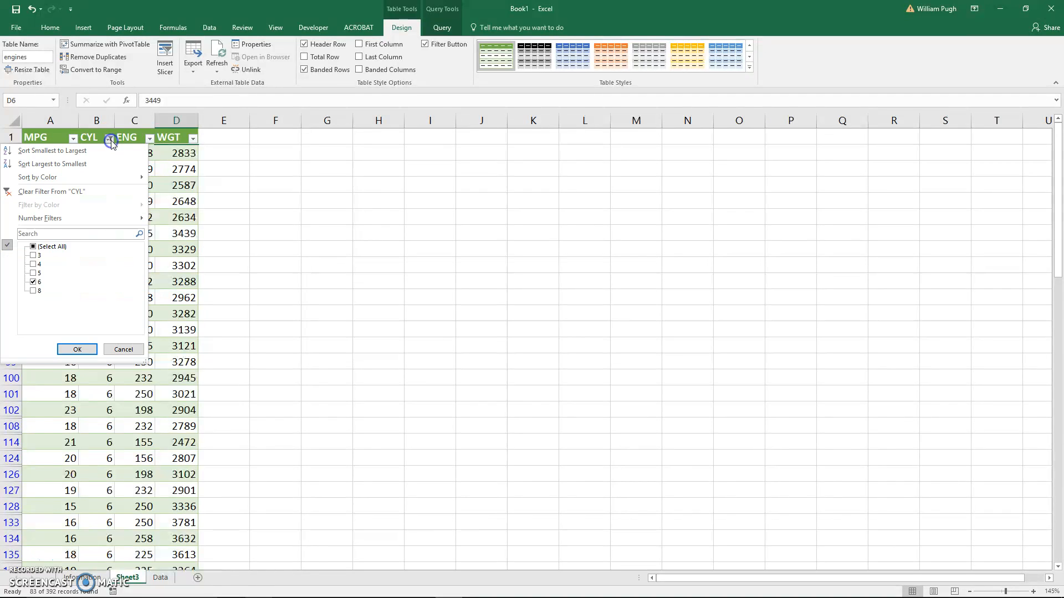
pyautogui.click(44, 247)
pyautogui.click(78, 349)
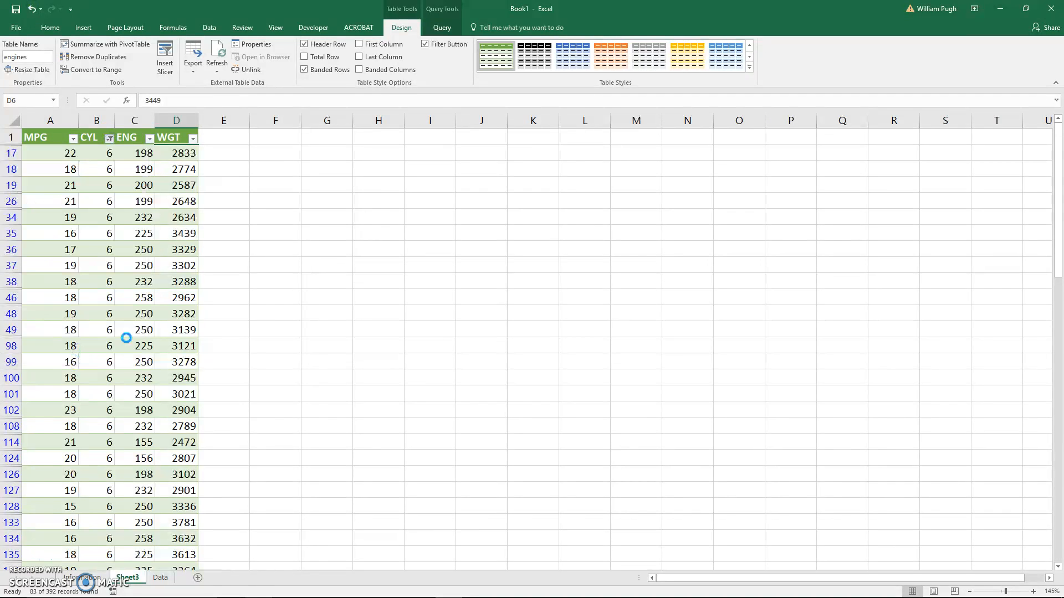
pyautogui.scroll(5, 123, 340)
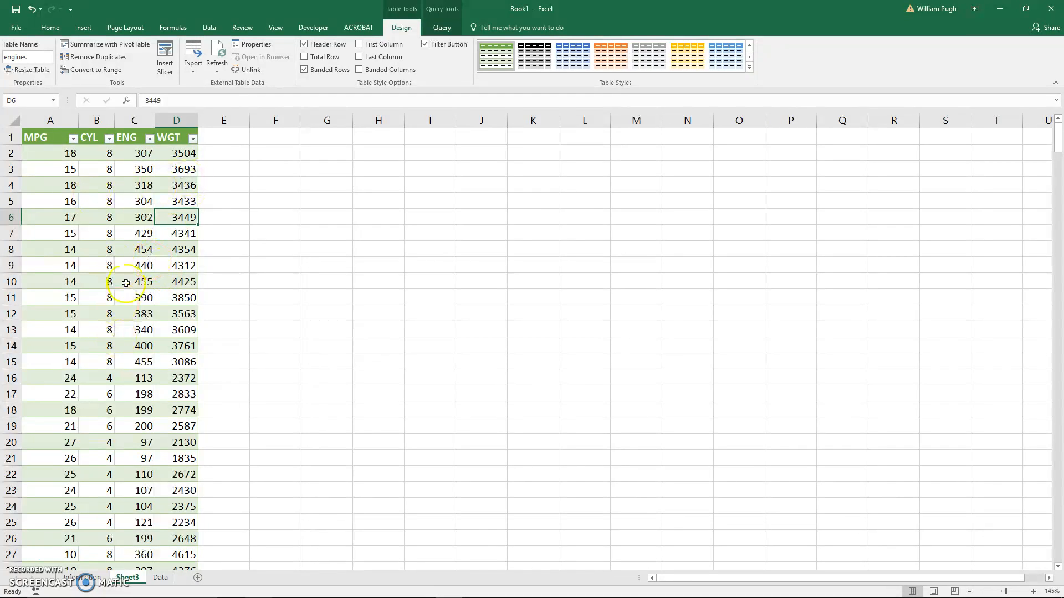
# - Start a custom sort of the engines table with CYL values from smallest to largest as the first level
pyautogui.click(49, 27)
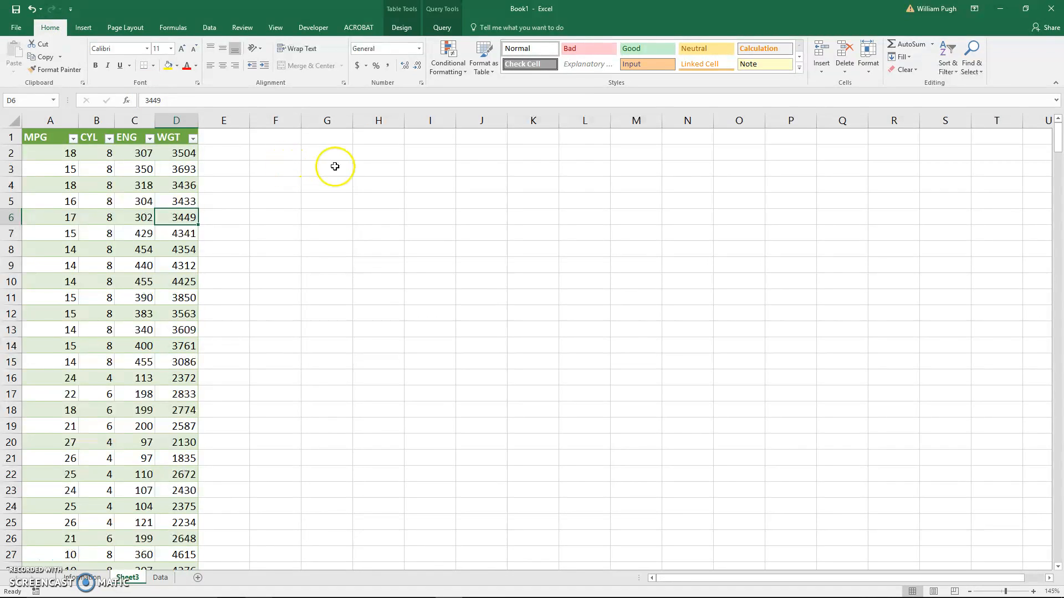
pyautogui.click(946, 72)
pyautogui.click(946, 72)
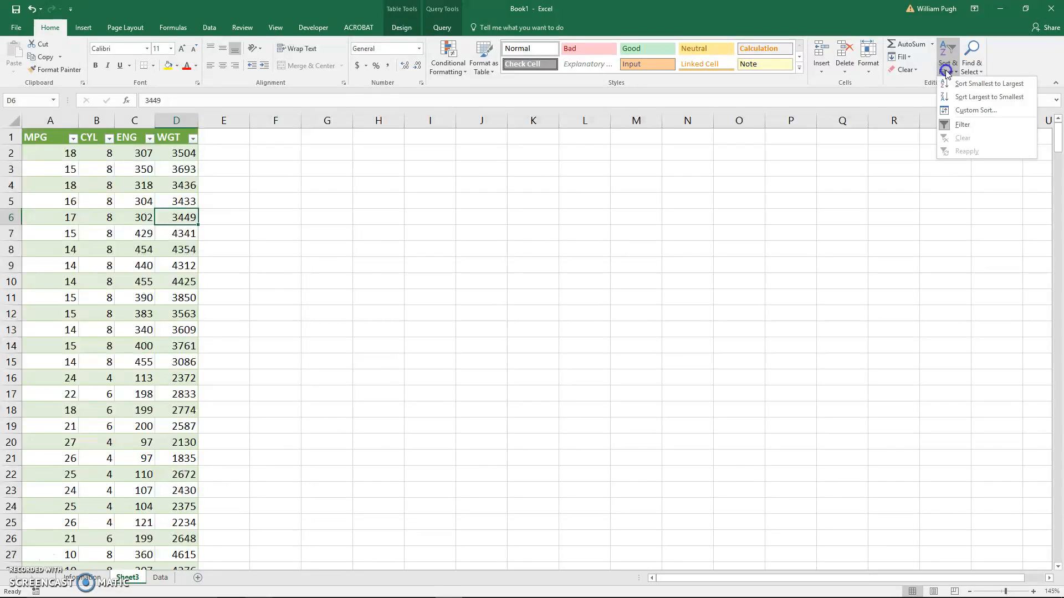
pyautogui.click(946, 110)
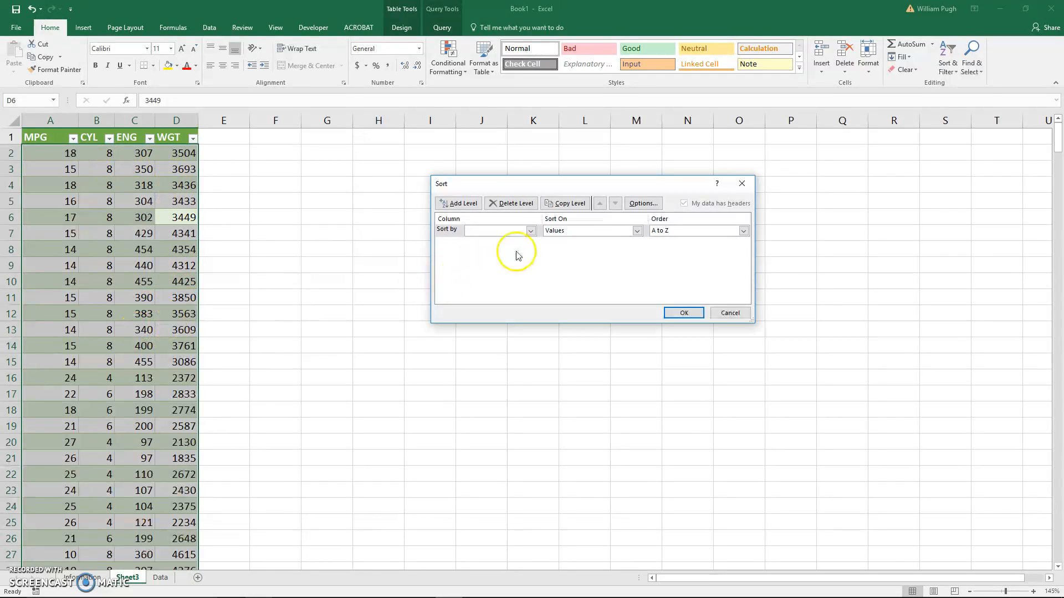
pyautogui.click(527, 231)
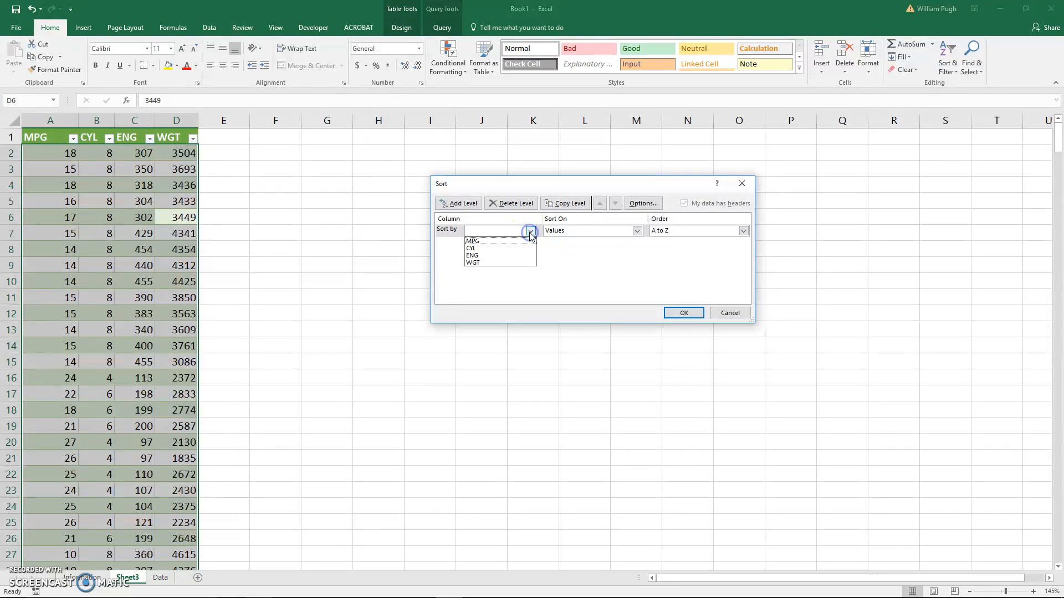
pyautogui.click(493, 249)
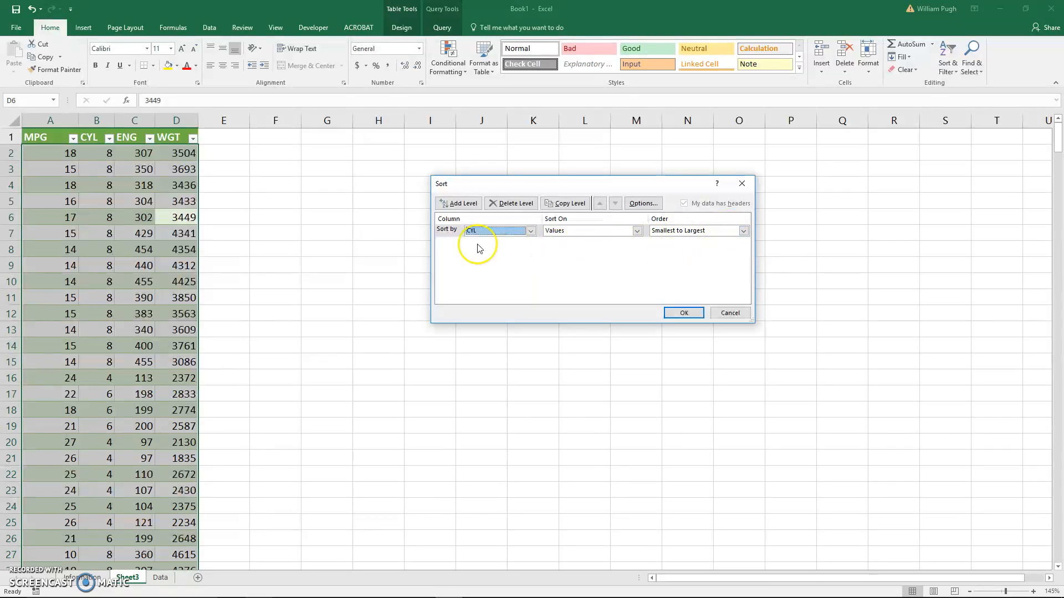
# - Add a second sort level for MPG values from largest to smallest and apply the sort to the engines table
pyautogui.click(460, 204)
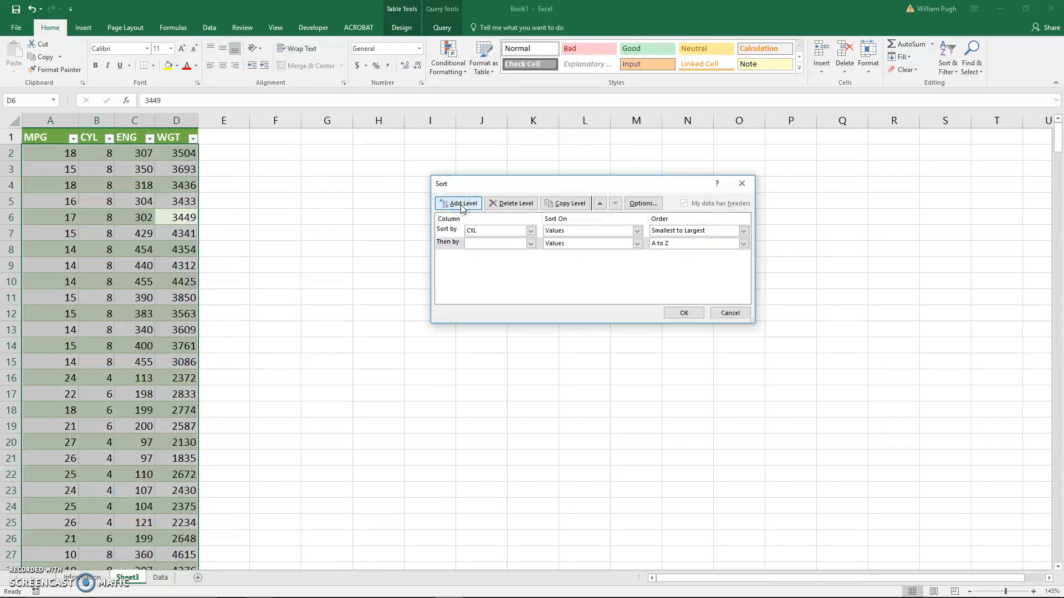
pyautogui.click(530, 243)
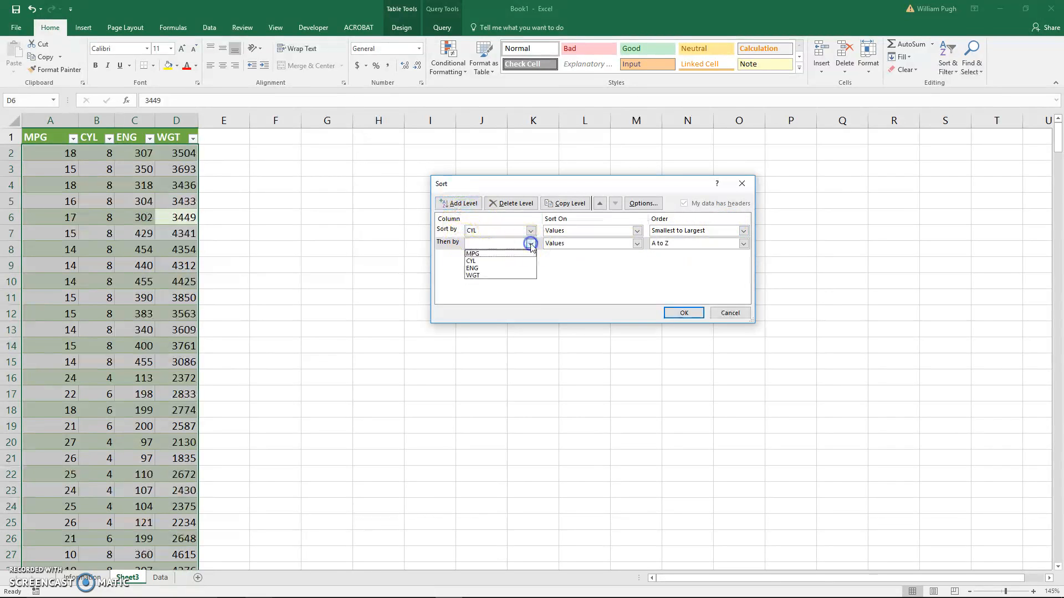
pyautogui.click(474, 254)
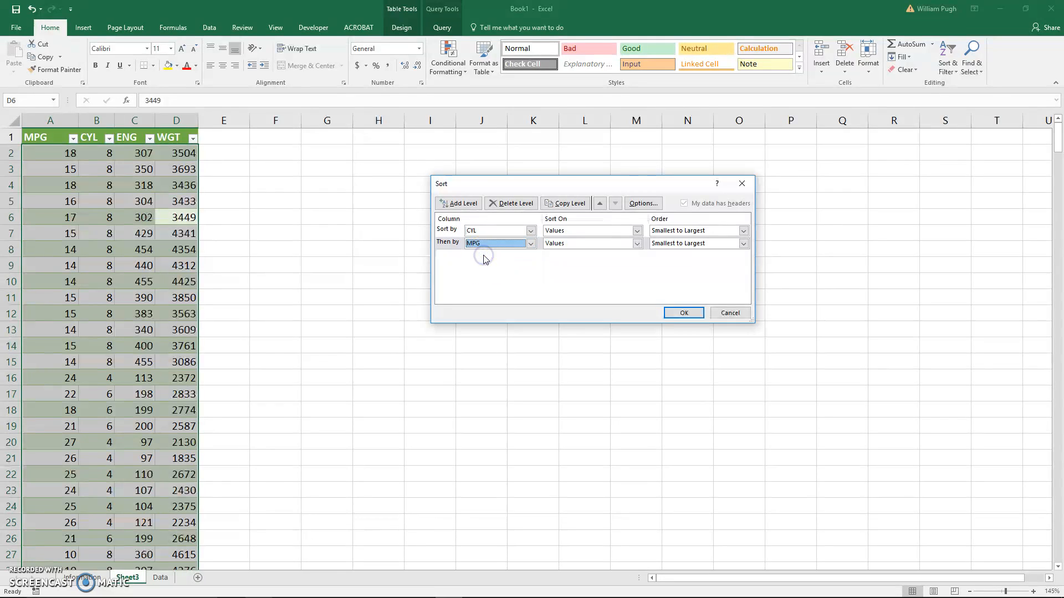
pyautogui.click(670, 246)
pyautogui.click(671, 261)
pyautogui.click(681, 313)
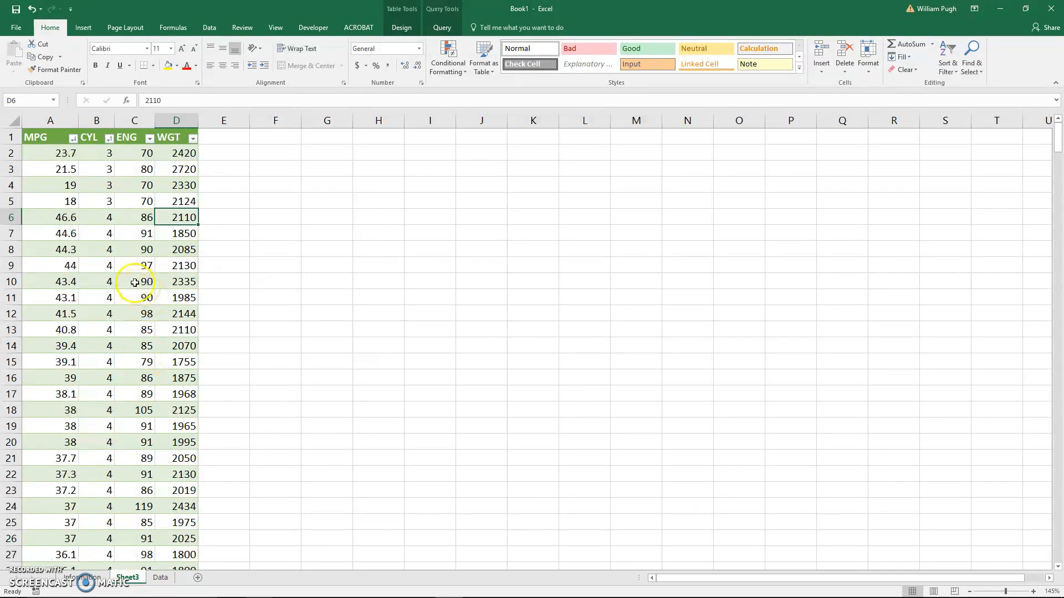
pyautogui.scroll(-5, 156, 335)
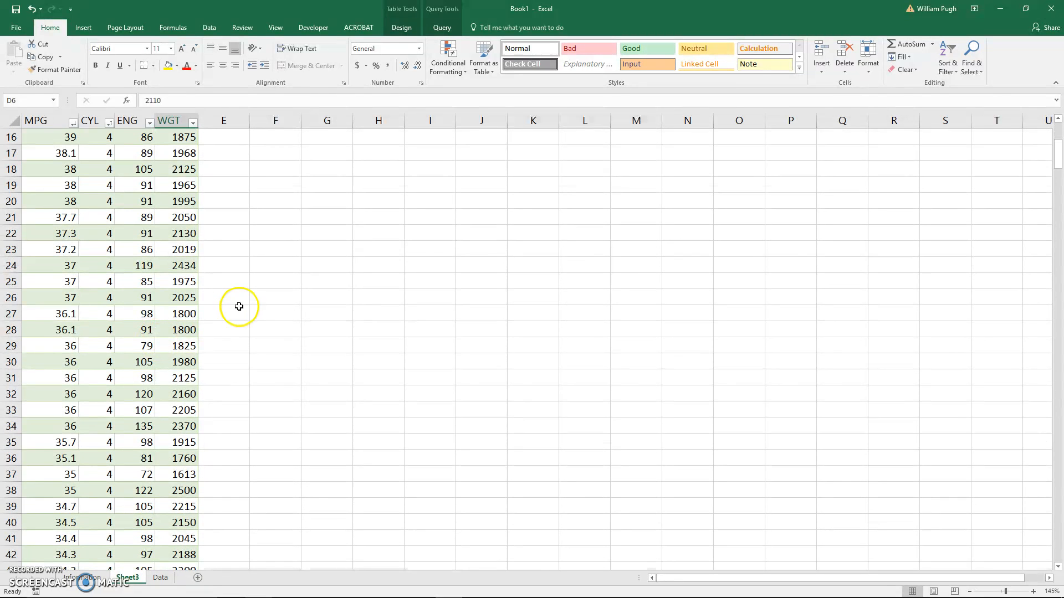
pyautogui.scroll(5, 209, 332)
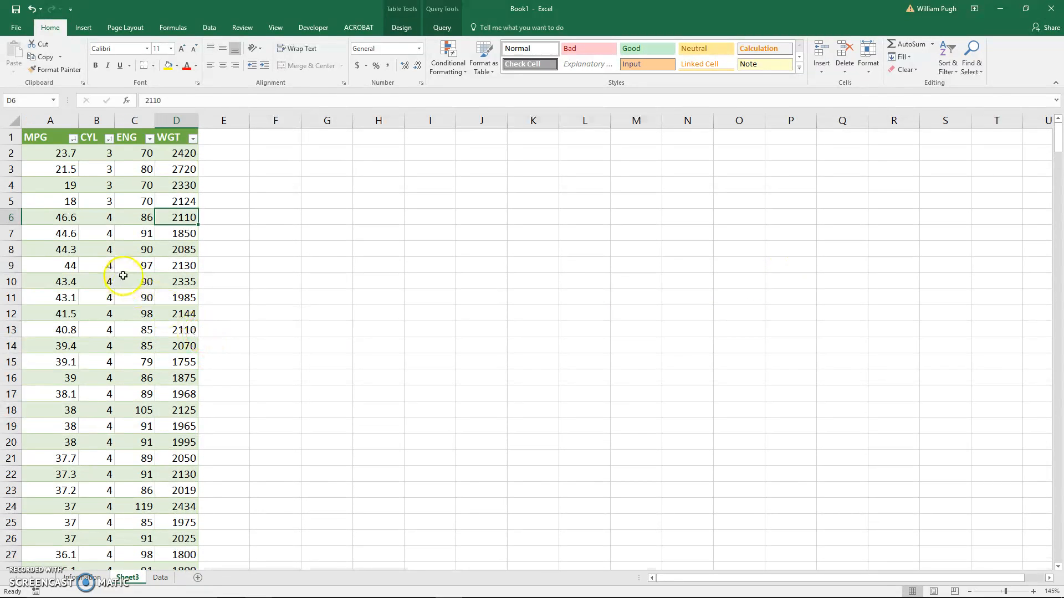